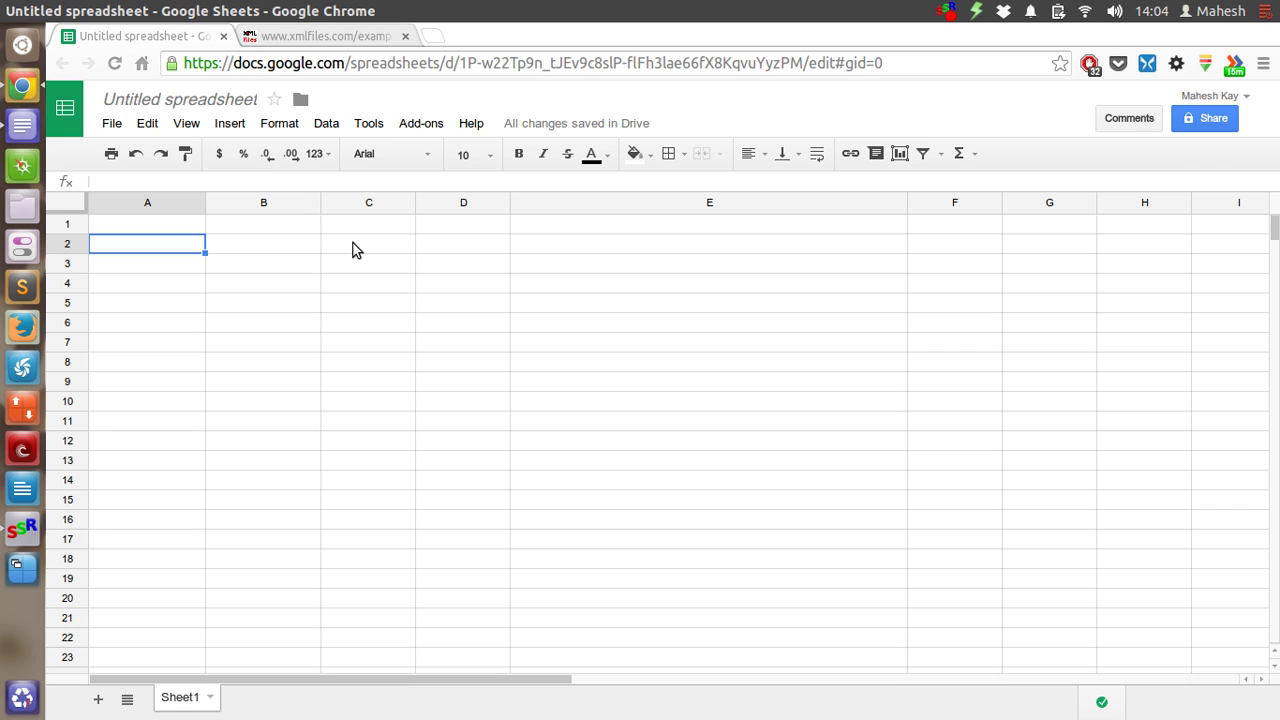
- Look over the CD catalog page, then return to the XML examples list
left_click(350, 40)
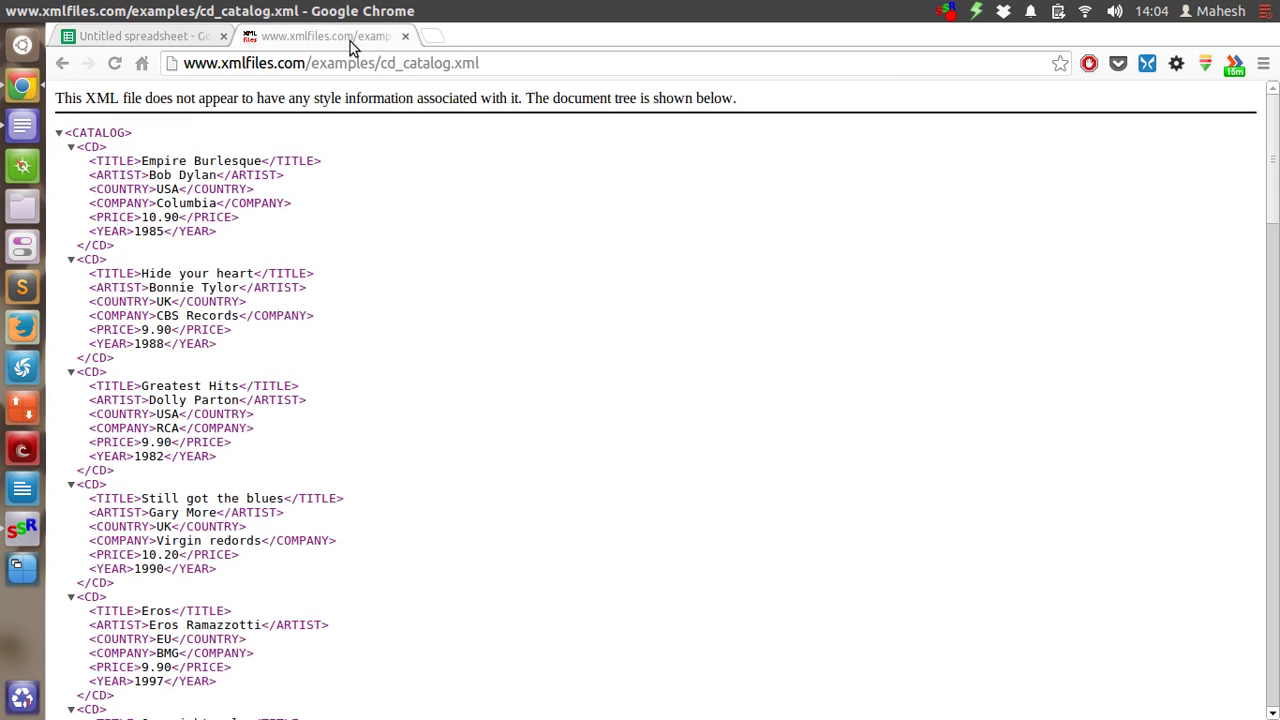
scroll(457, 334, "down", 10)
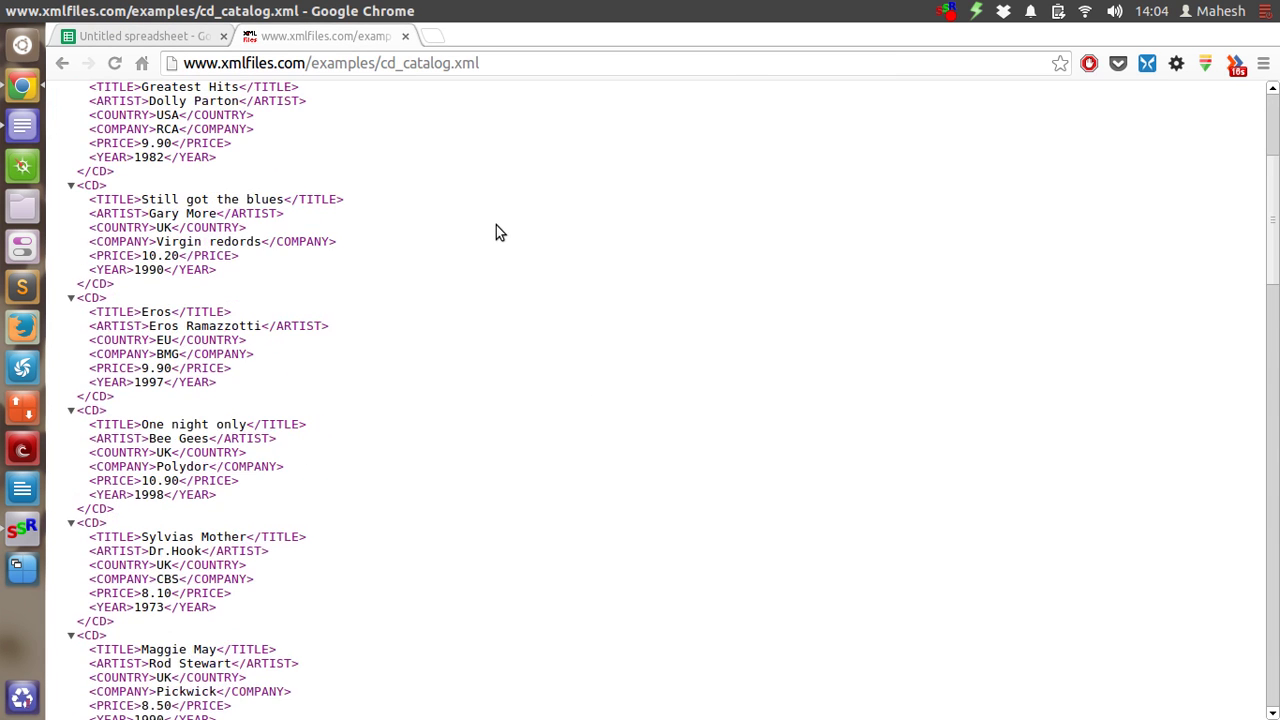
scroll(496, 226, "up", 10)
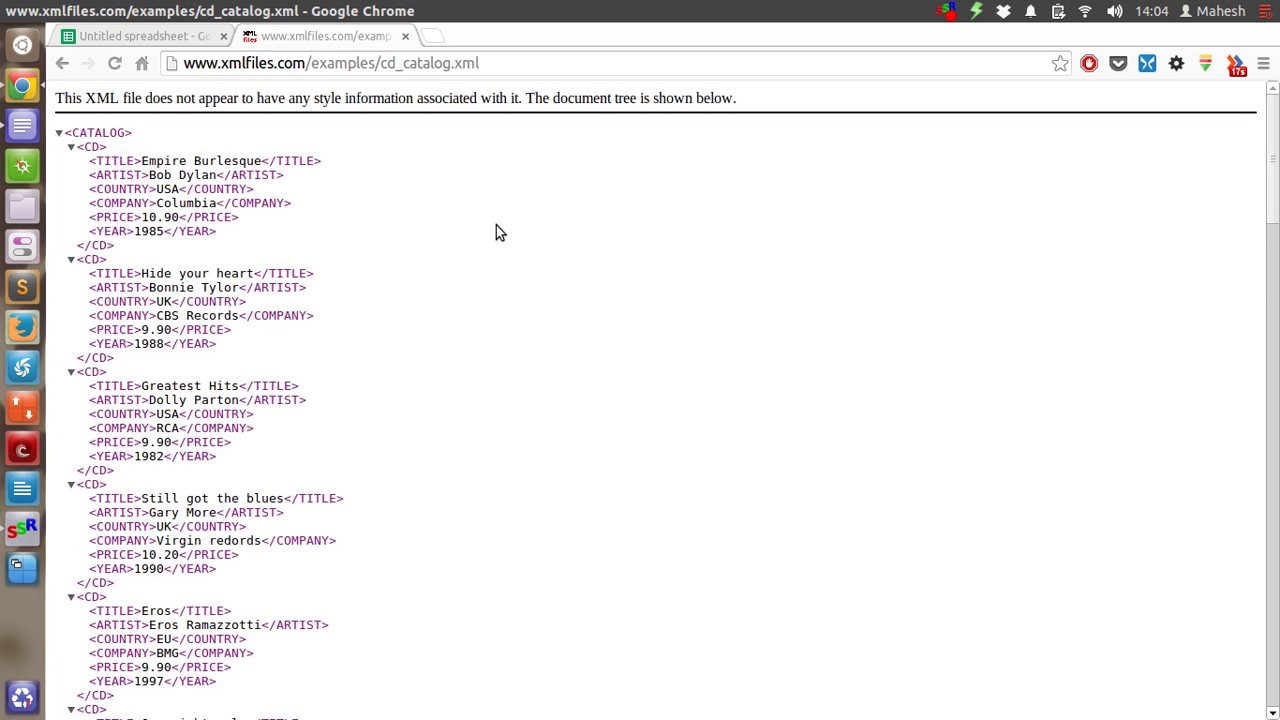
key("alt+Left")
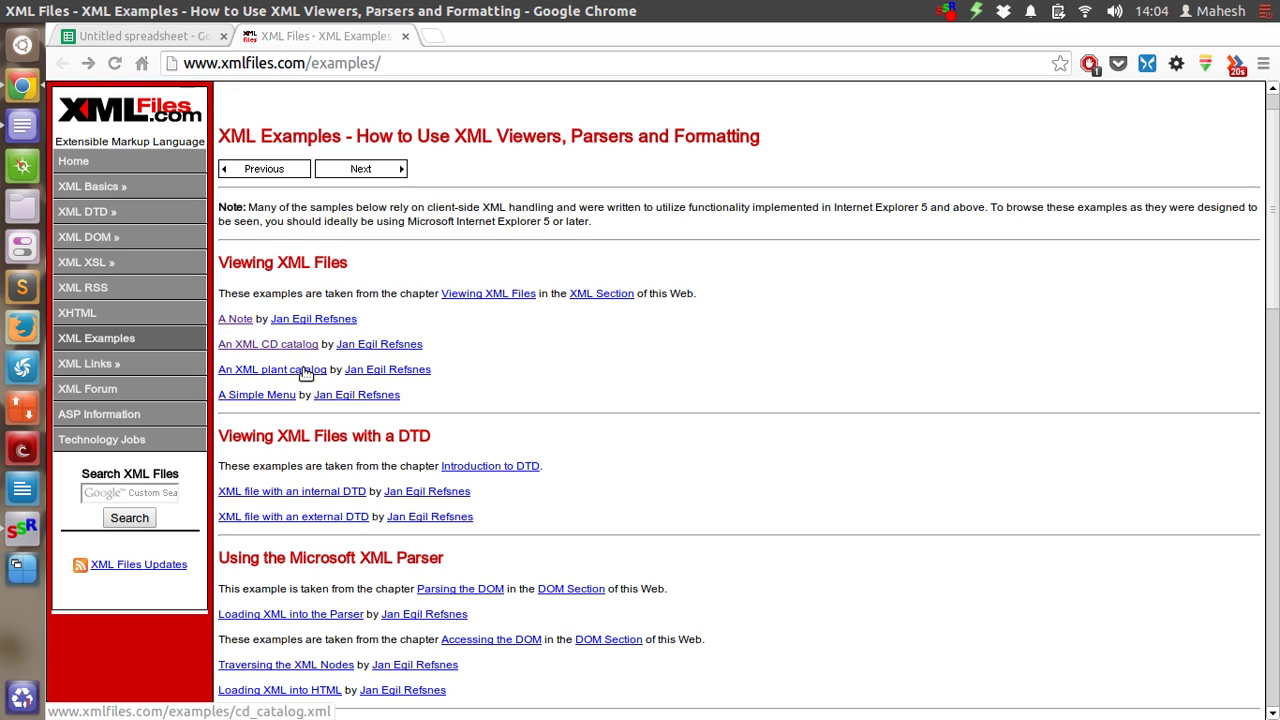
- Open the 'A Simple Menu' example and select its full simple.xml URL
left_click(276, 397)
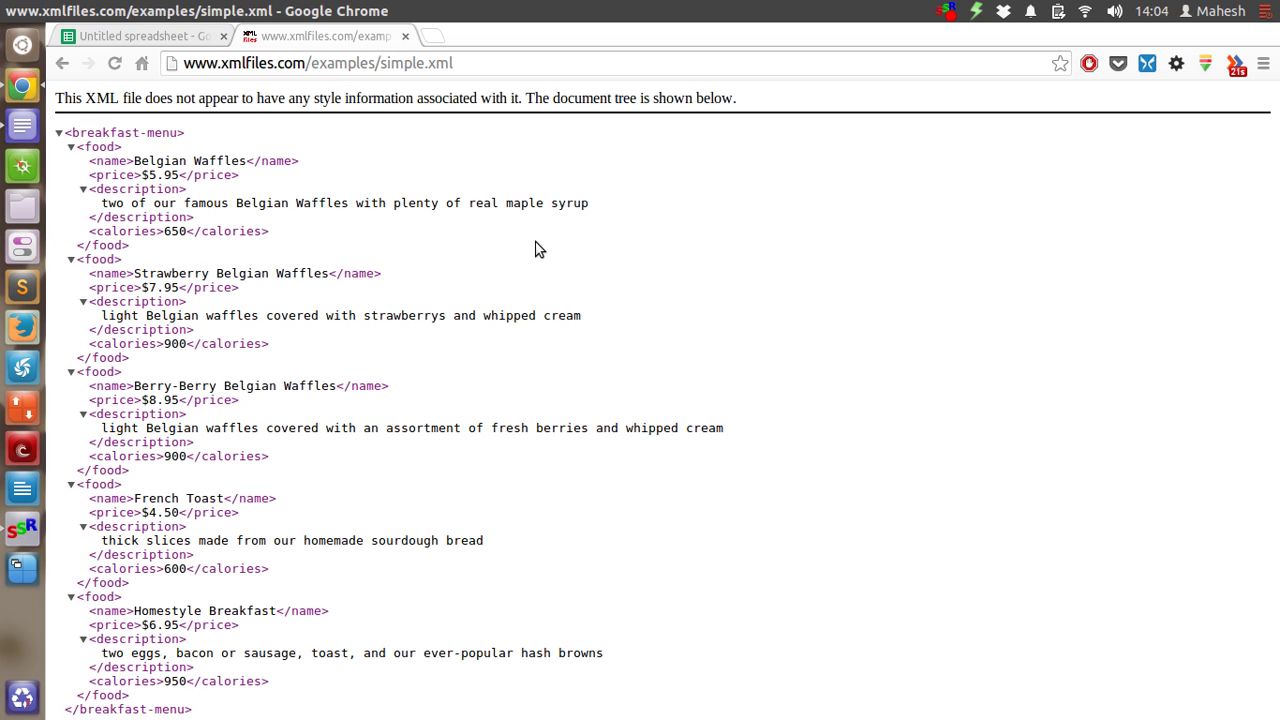
left_click(531, 64)
key("ctrl+a")
key("ctrl+c")
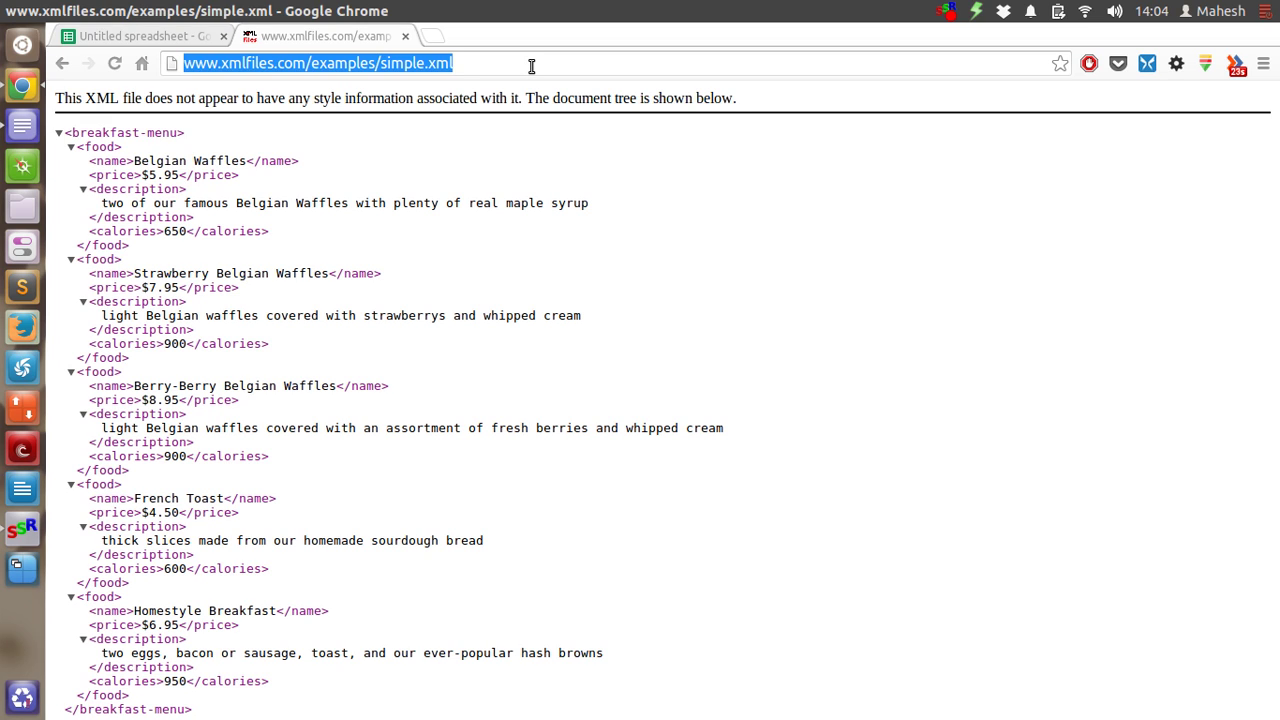
left_click(173, 35)
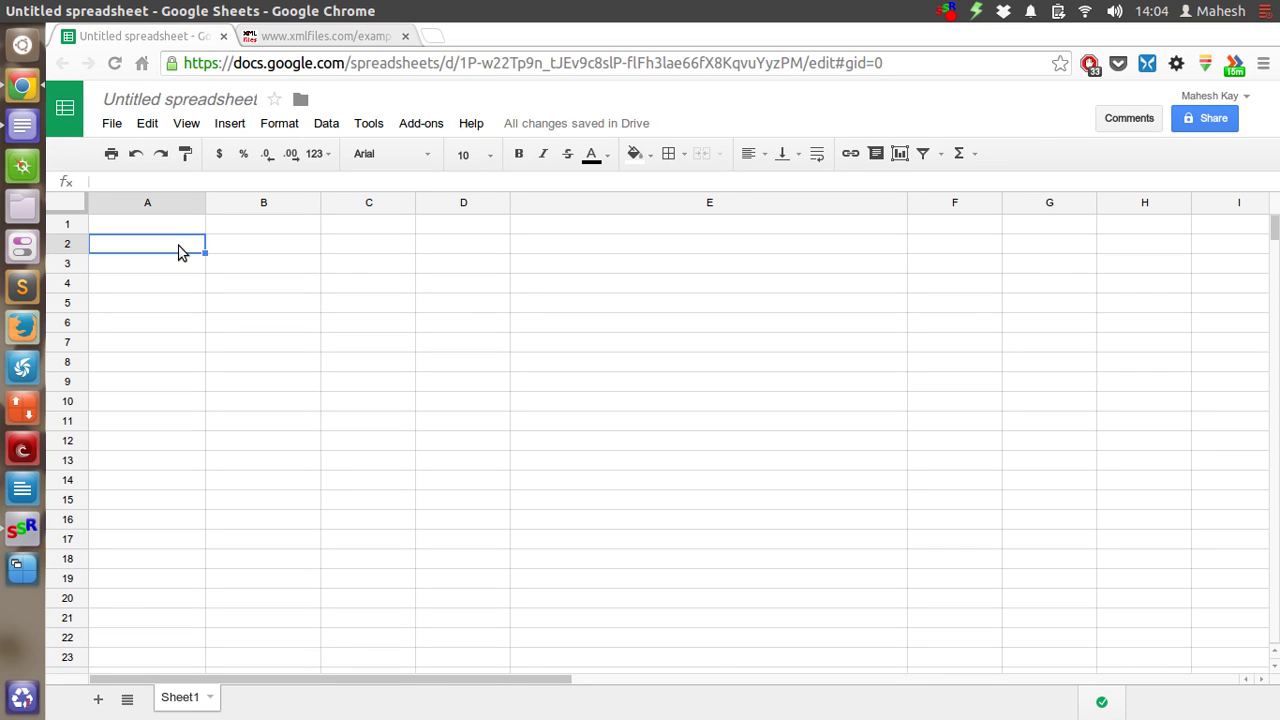
double_click(182, 251)
type("=")
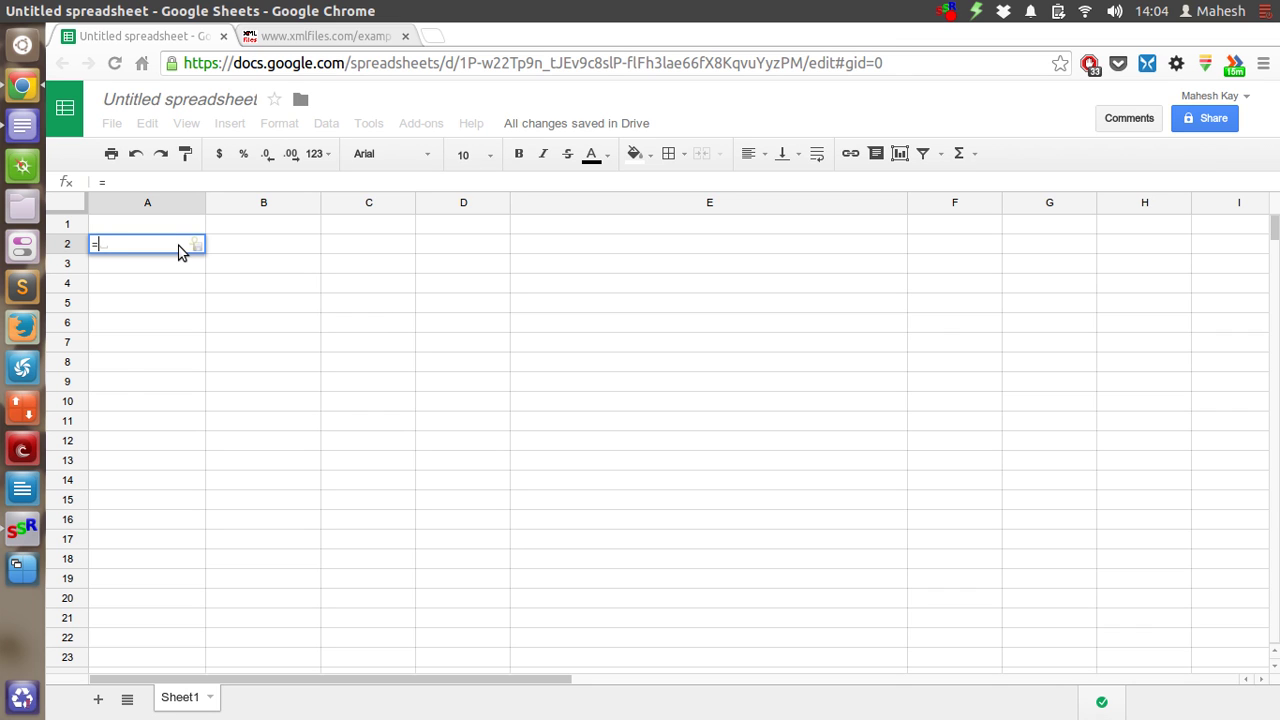
type("import")
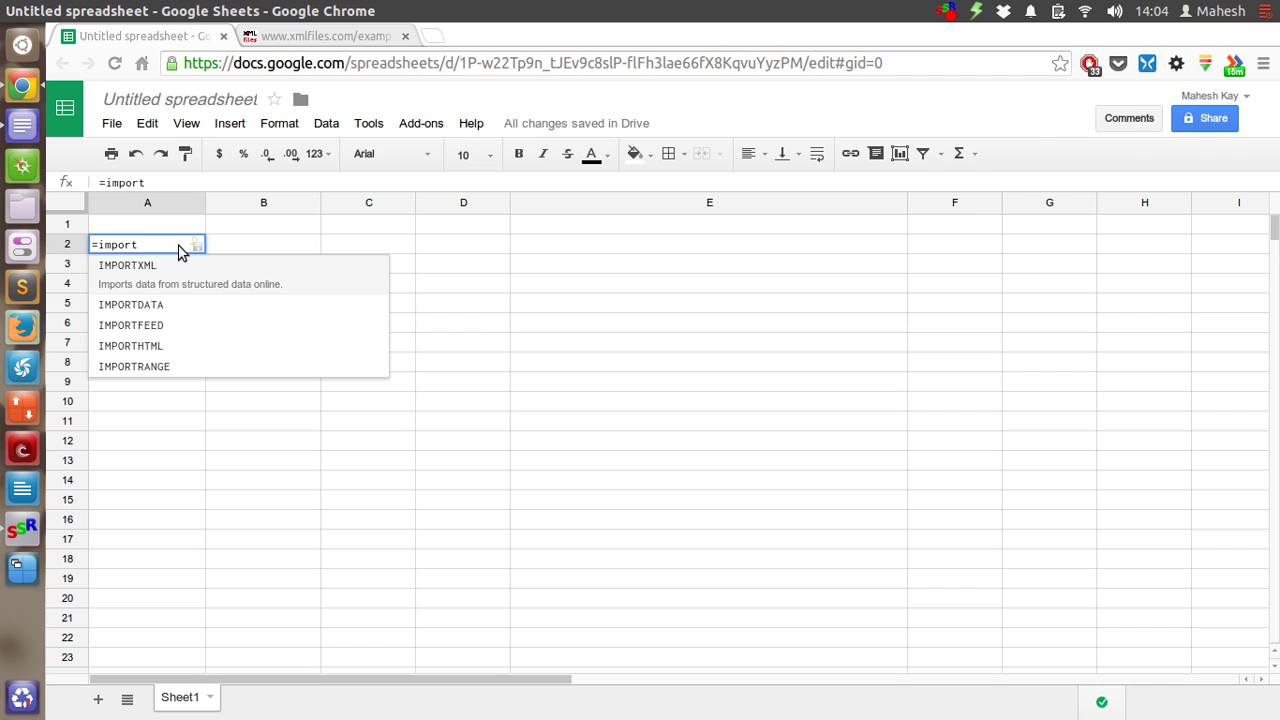
type("XML")
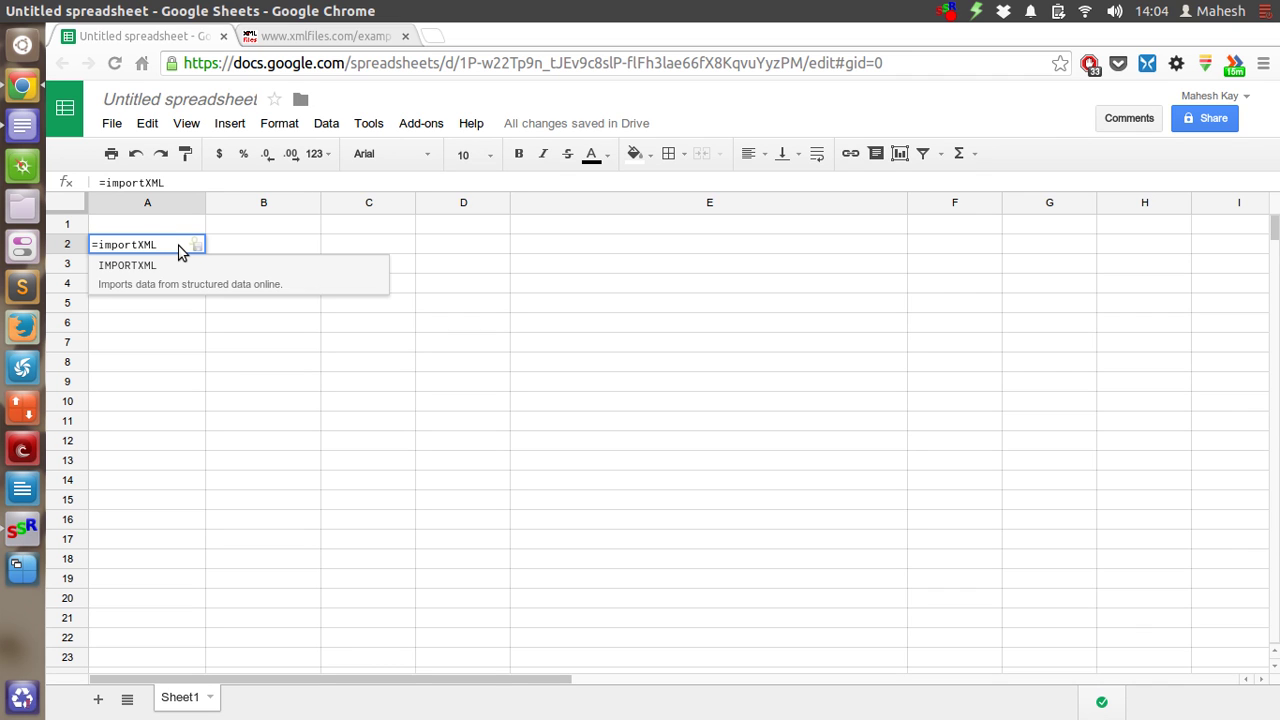
type("(")
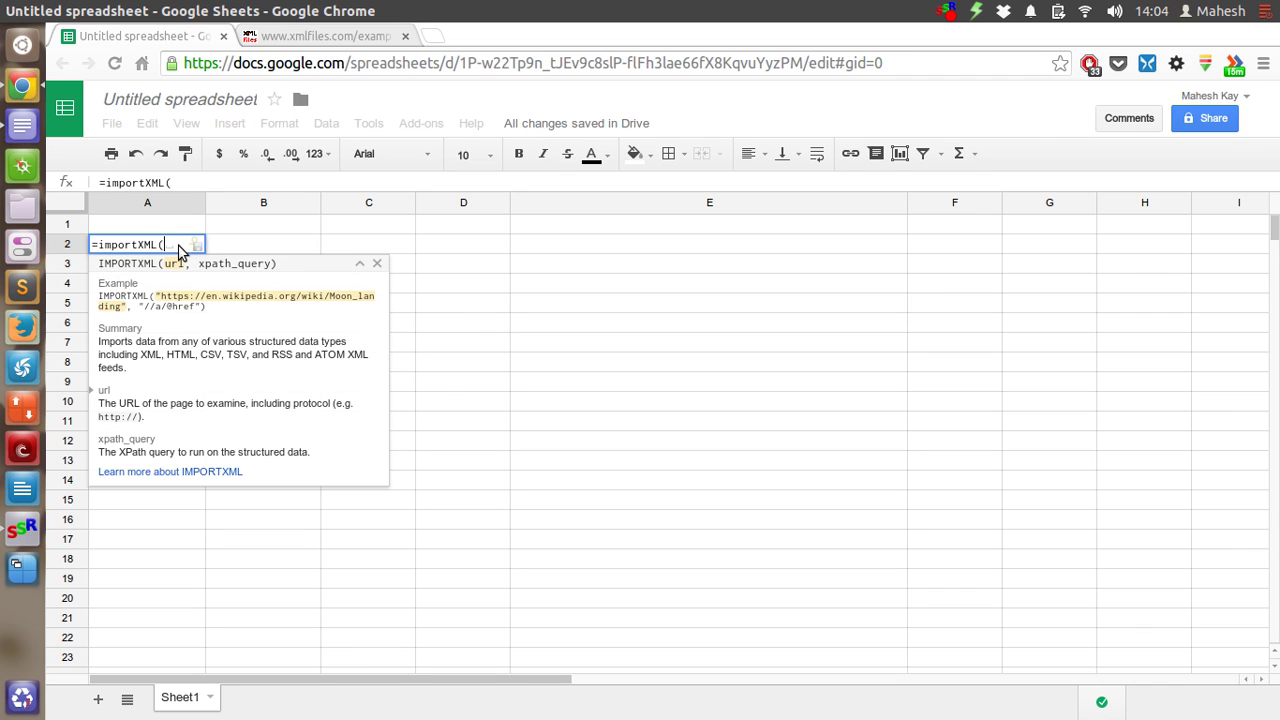
type("\"")
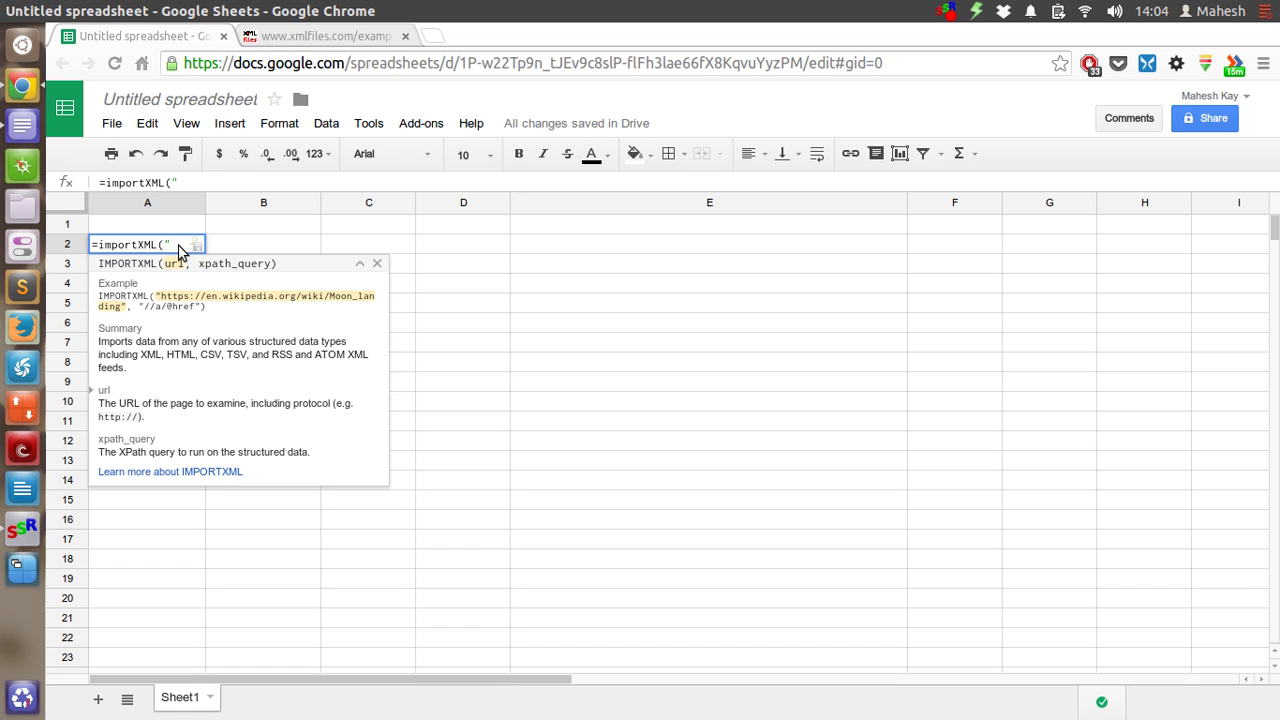
key("ctrl+v")
type("\"")
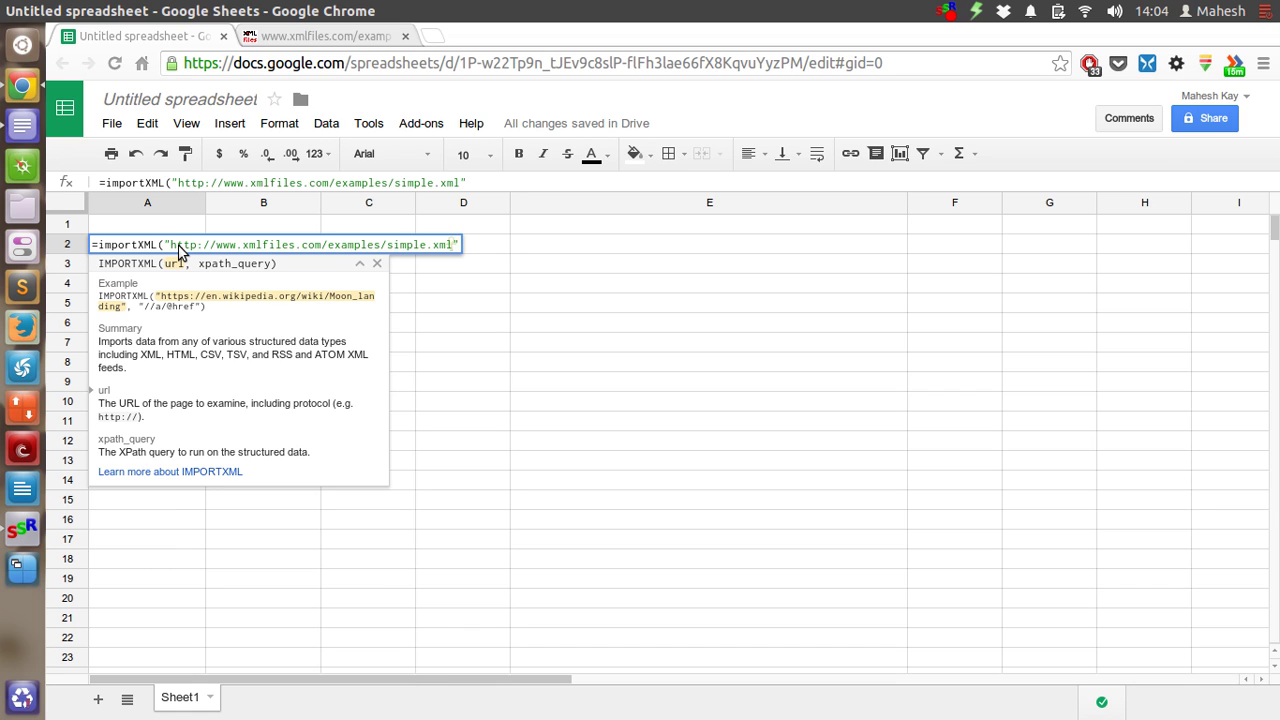
type(",\"")
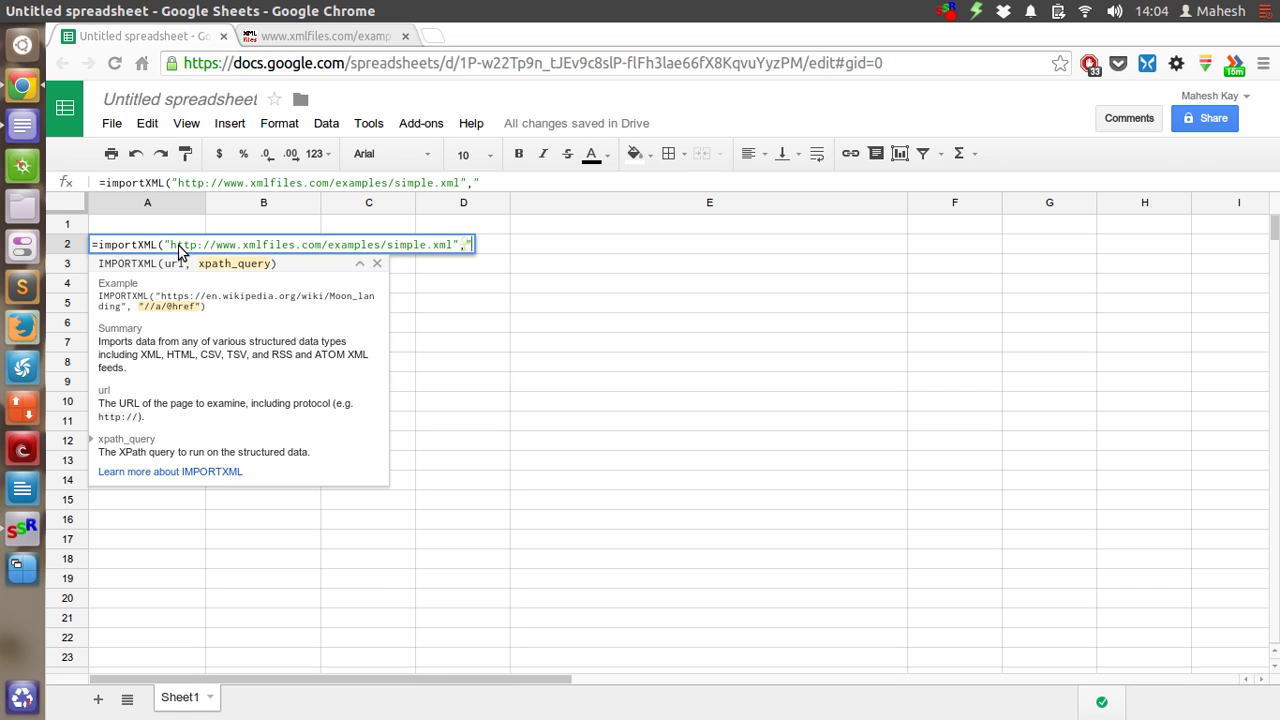
type("/*\")")
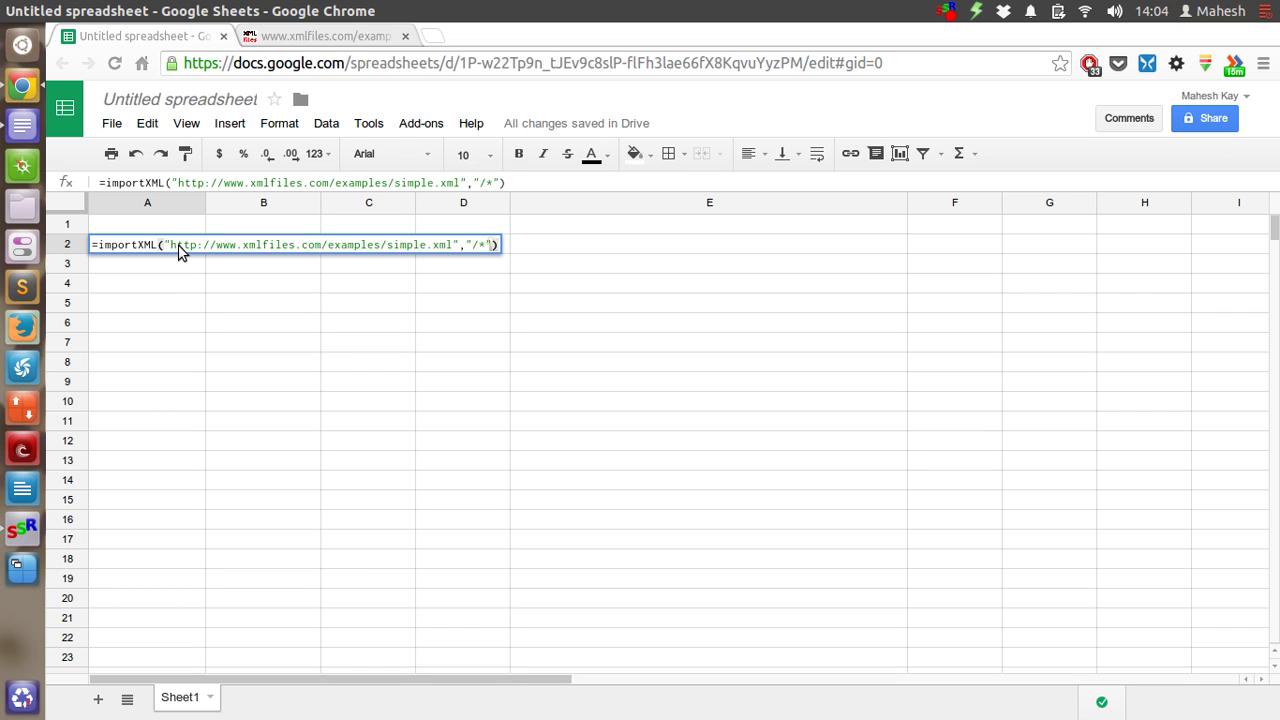
key("Return")
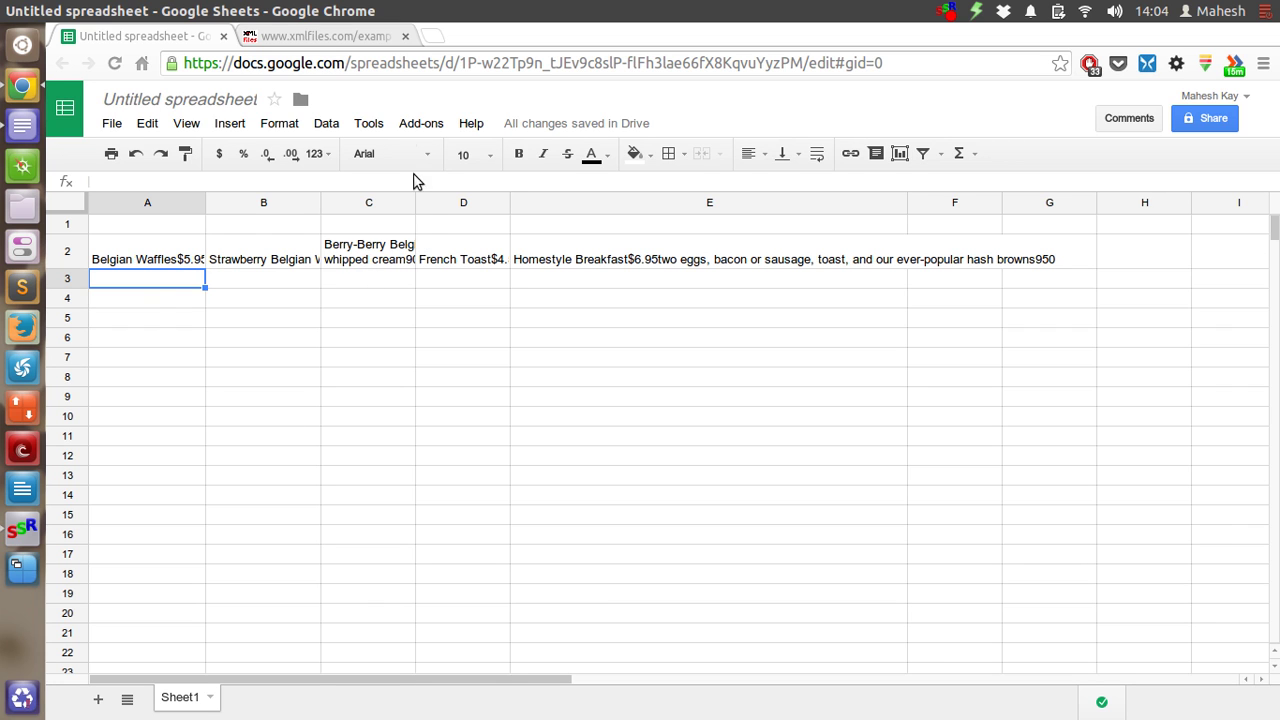
- Go from simple.xml back to the examples list and open the Note example
left_click(369, 38)
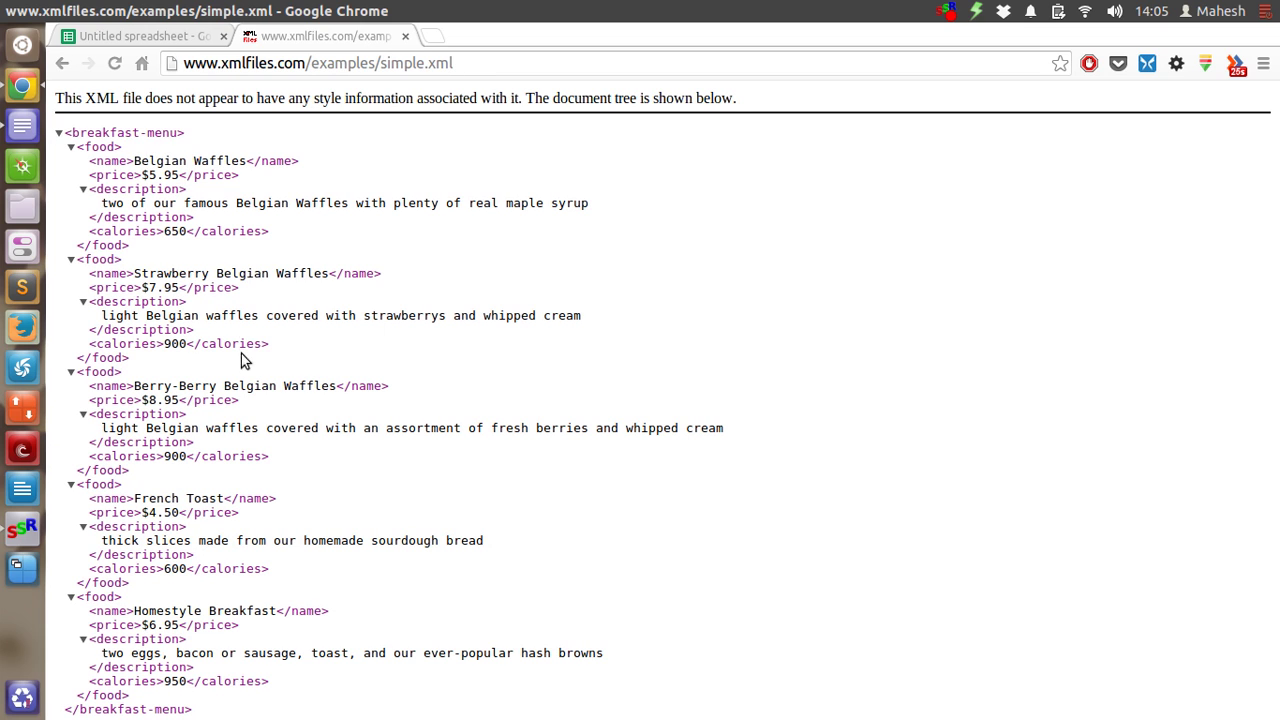
left_click(62, 63)
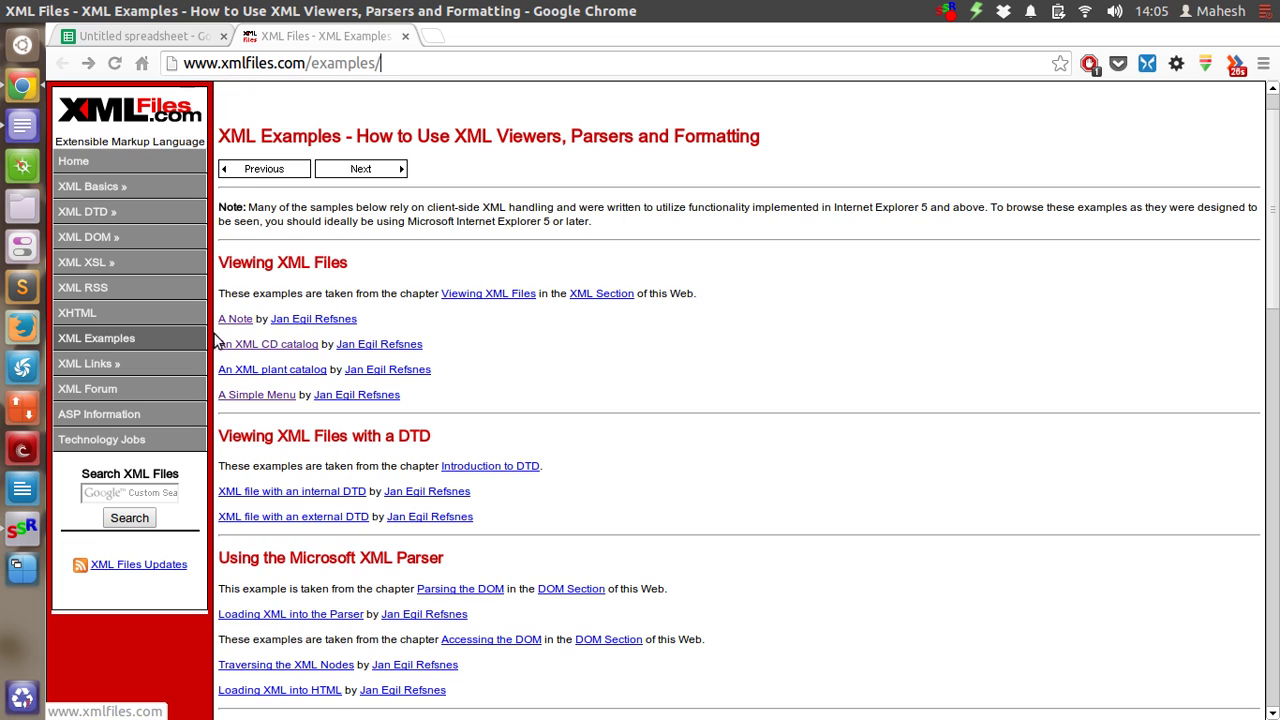
left_click(236, 319)
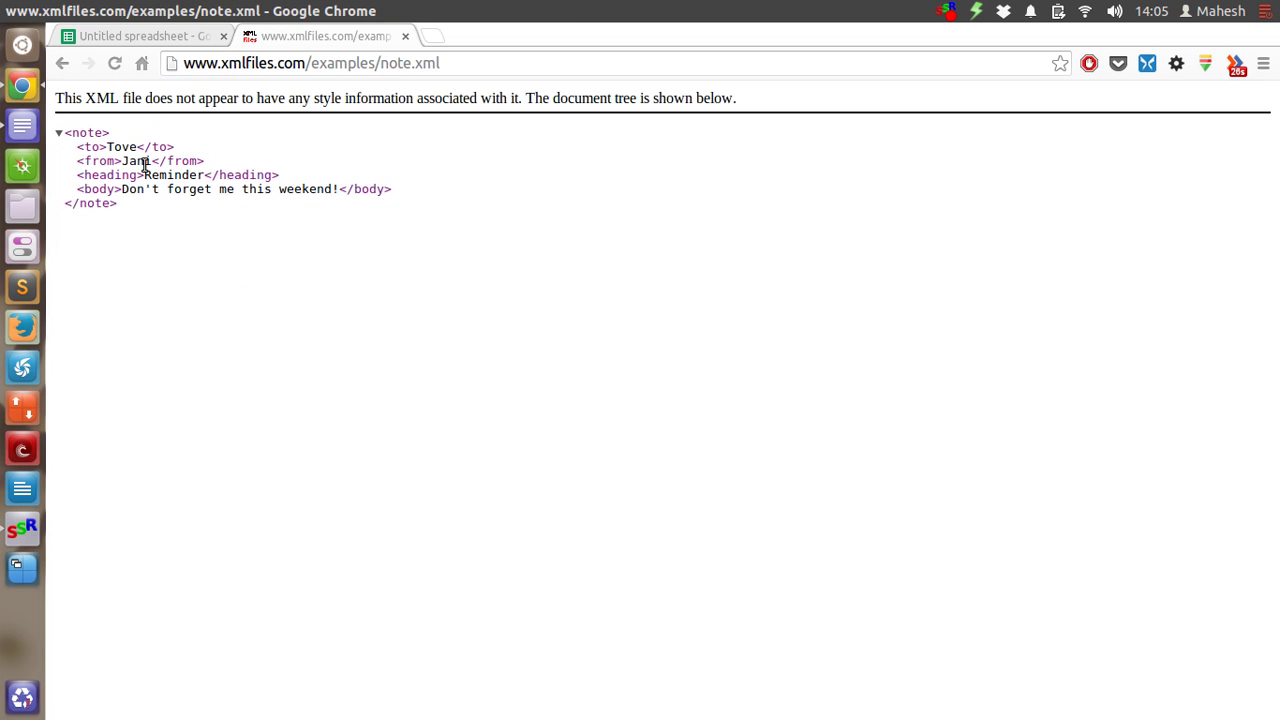
- Start an =importxml( formula in cell A5 and copy the note.xml address
left_click(150, 40)
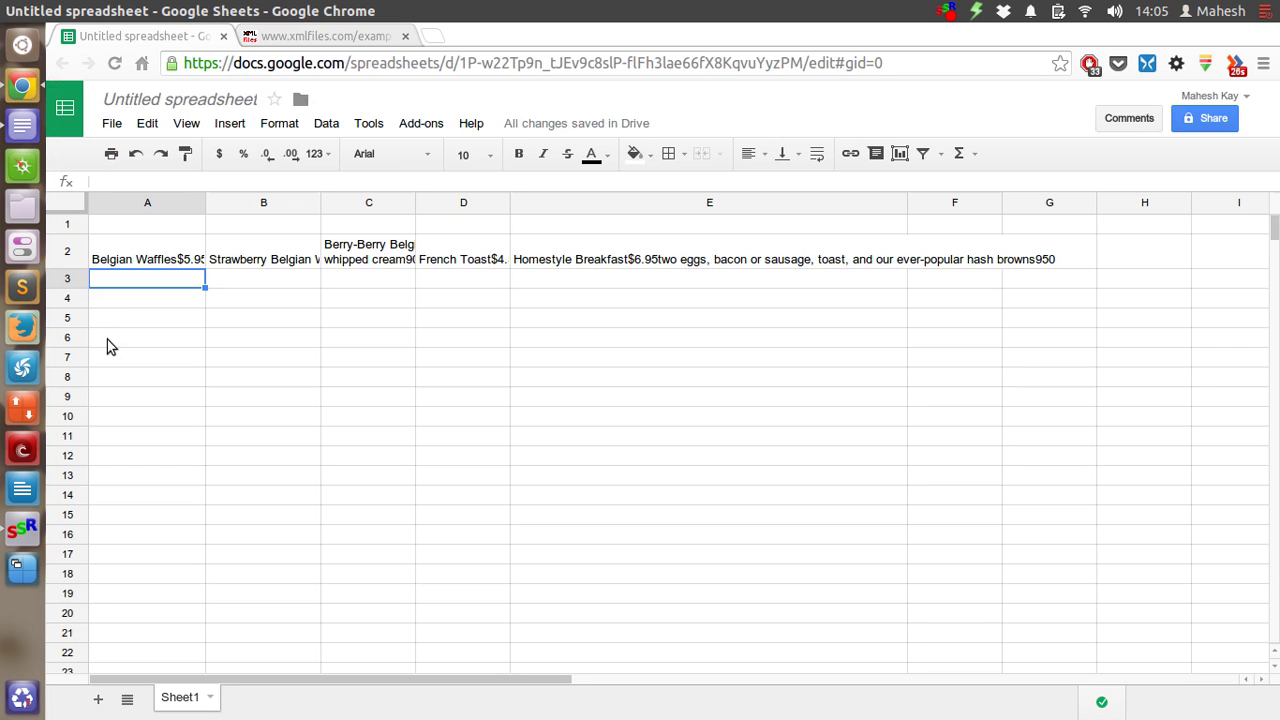
left_click(153, 318)
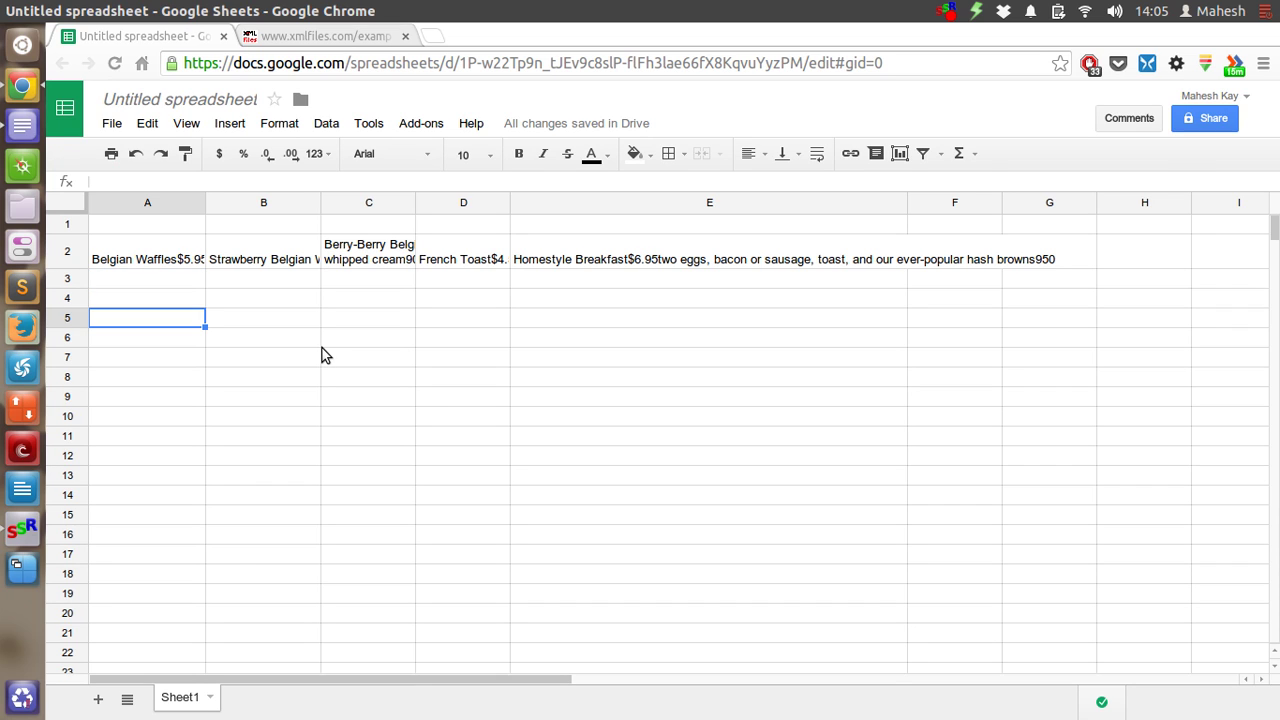
type("=impo")
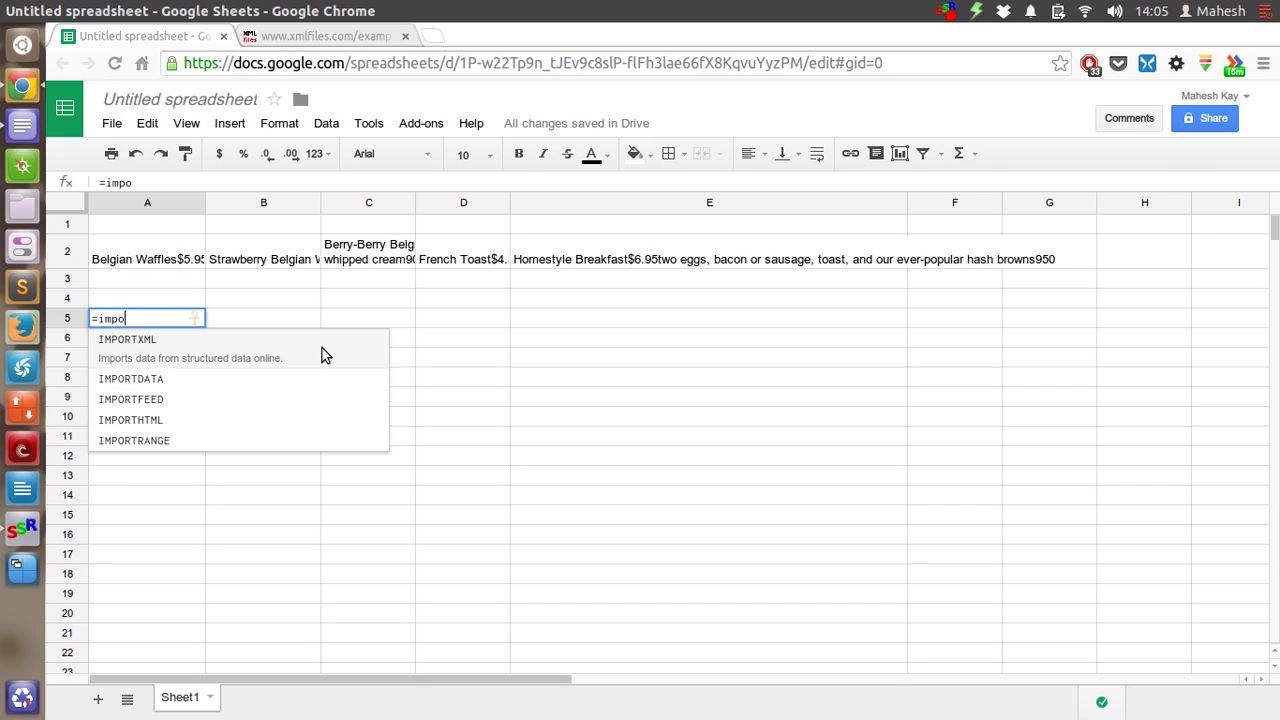
type("rtxml(")
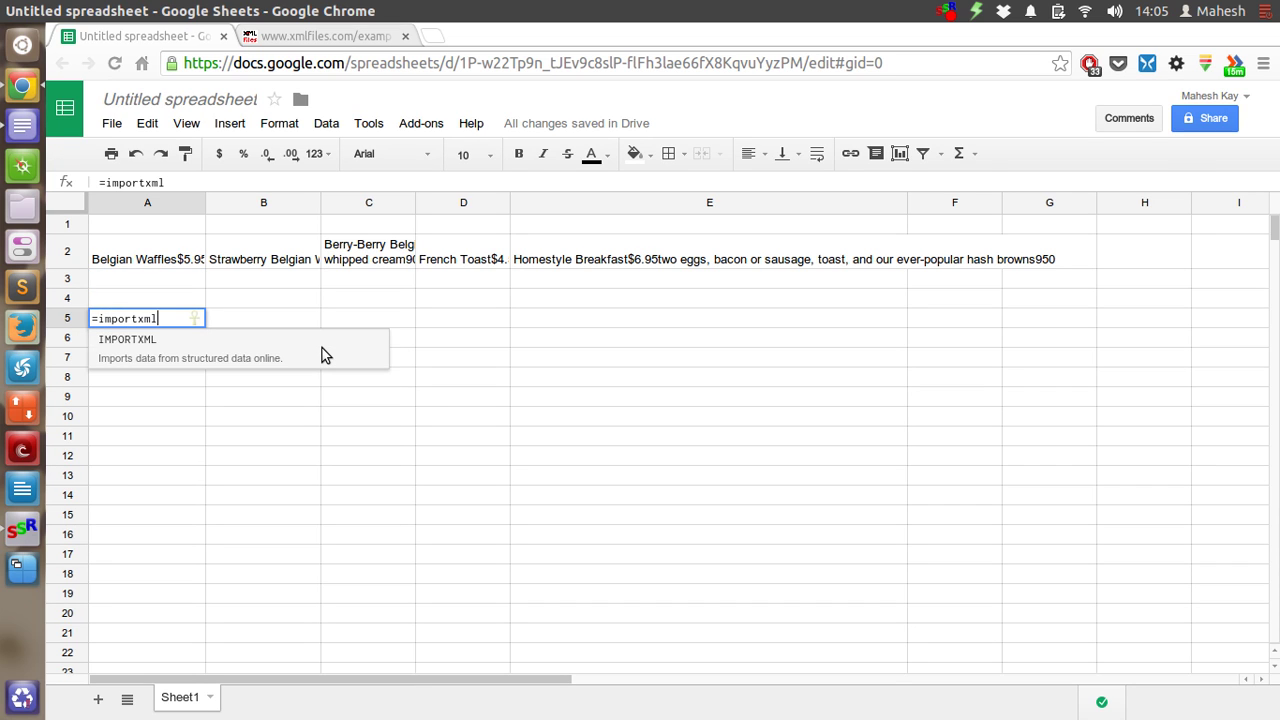
left_click(330, 36)
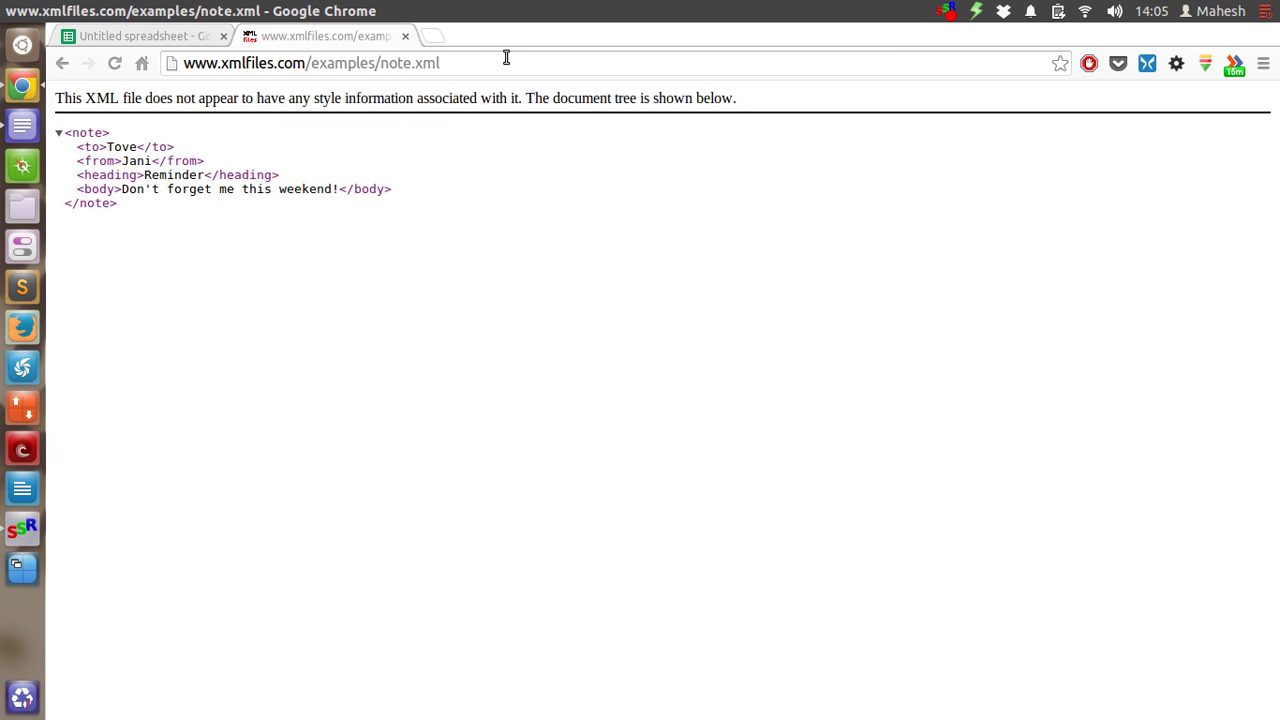
left_click(507, 57)
key("ctrl+c")
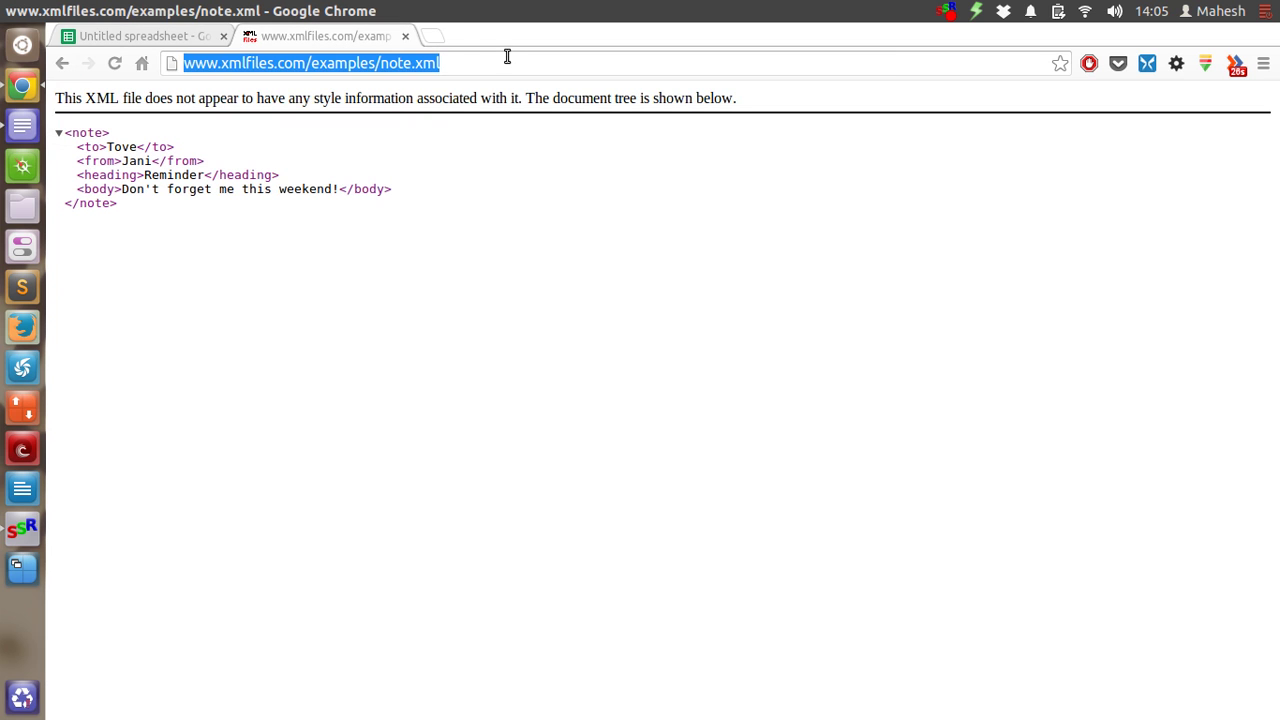
left_click(130, 36)
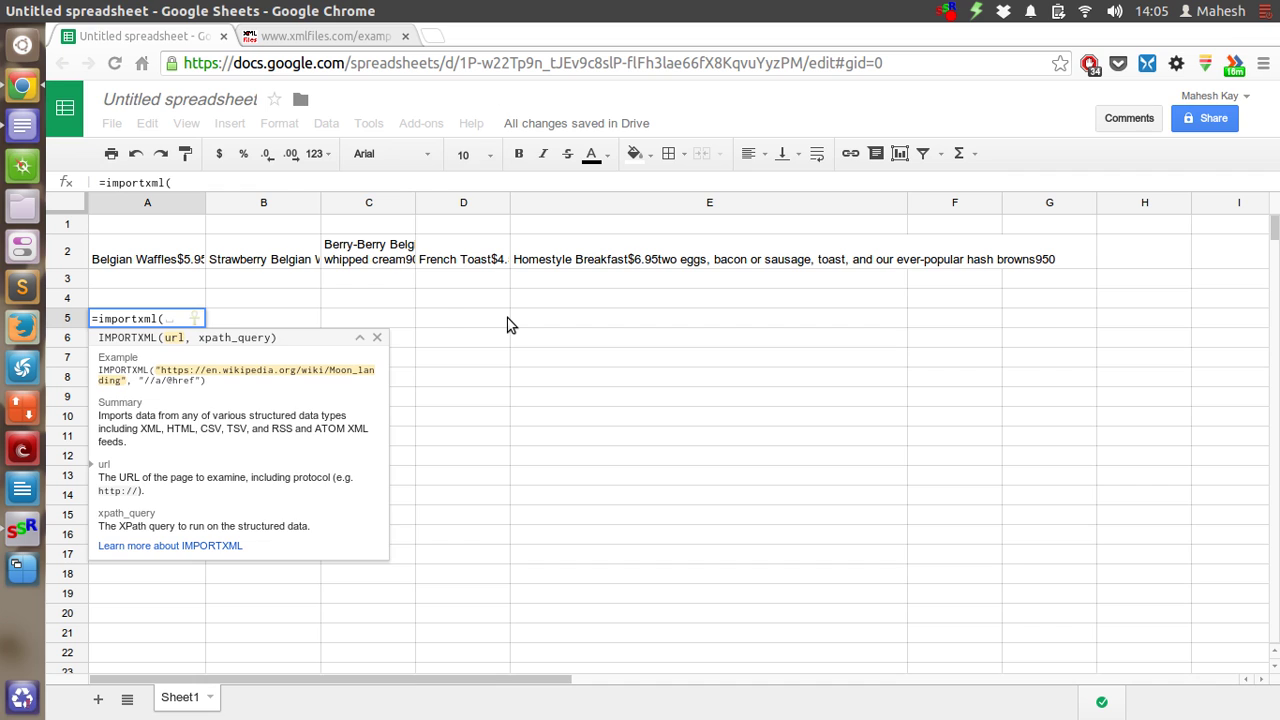
key("ctrl+v")
type("\"")
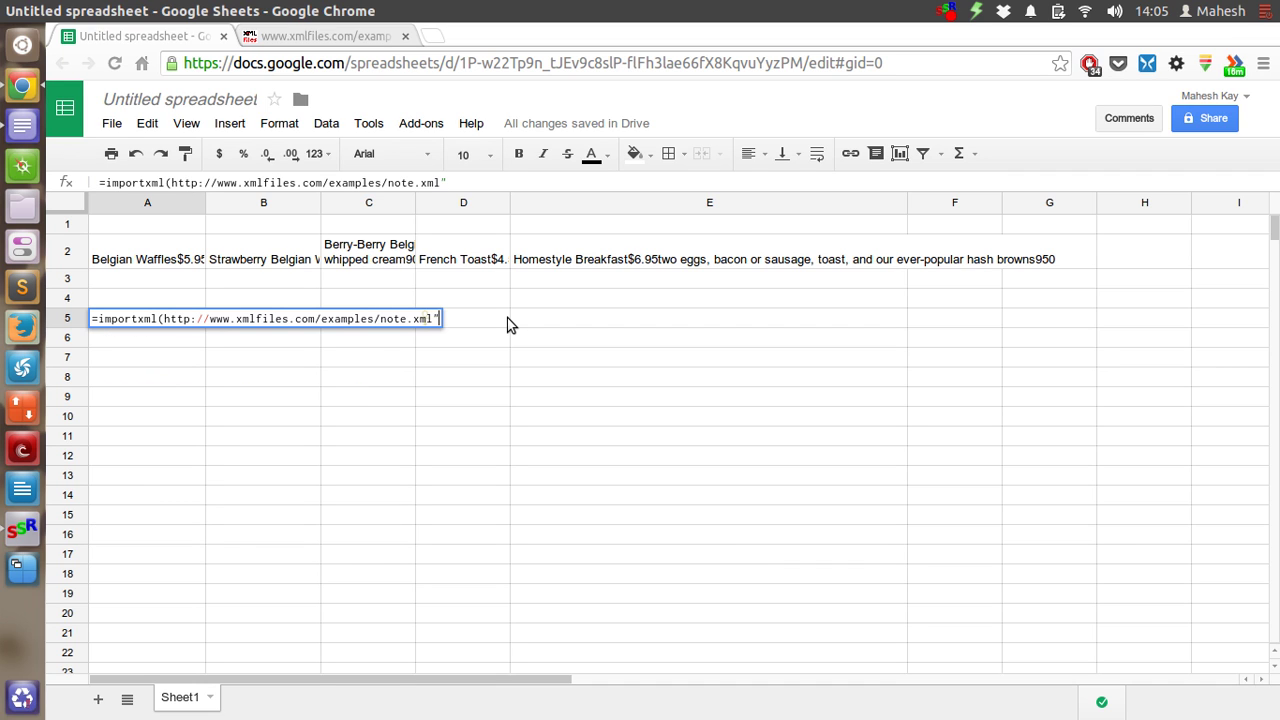
key("Left")
key("Left")
key("Left")
key("Left")
key("Left")
key("Left")
key("Left")
key("Left")
key("Left")
key("Left")
key("Left")
key("Left")
key("Left")
key("Left")
key("Left")
key("Left")
key("Left")
key("Left")
key("Left")
key("Left")
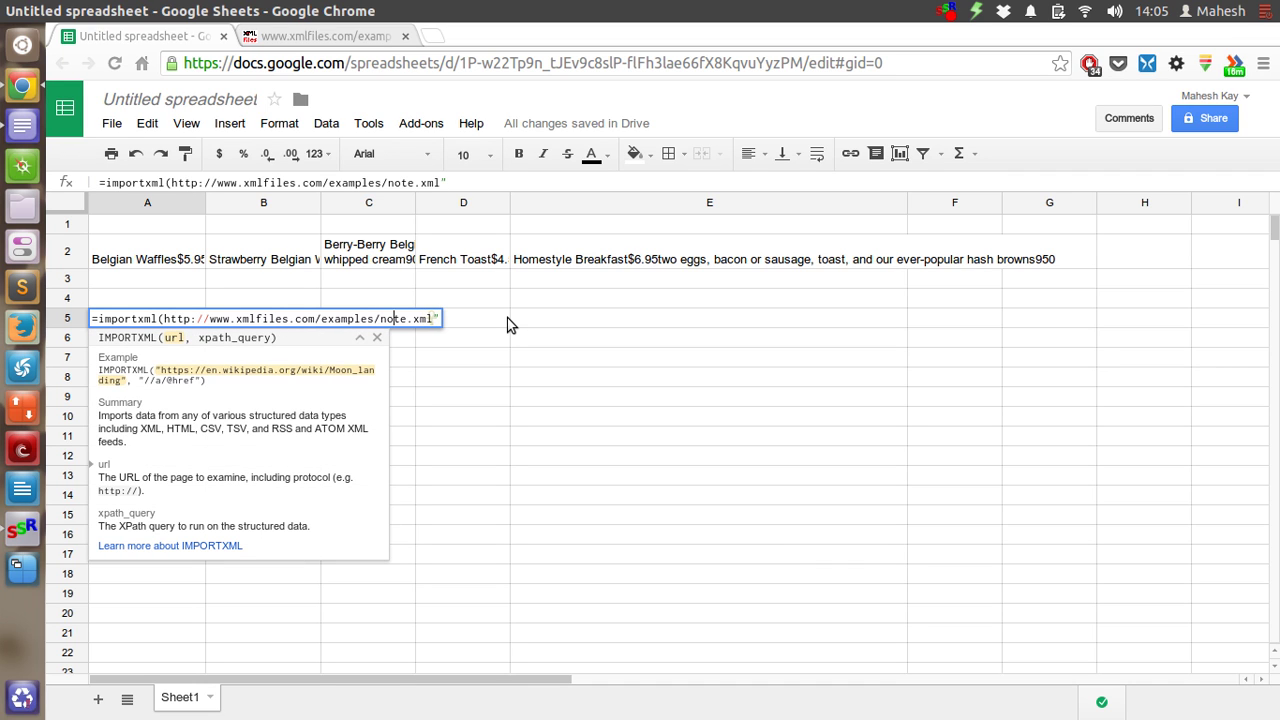
key("Left")
key("Left")
key("Left")
key("Left")
key("Left")
key("Left")
key("Left")
key("Left")
key("Left")
key("Left")
key("Left")
key("Left")
key("Left")
key("Left")
type("\"")
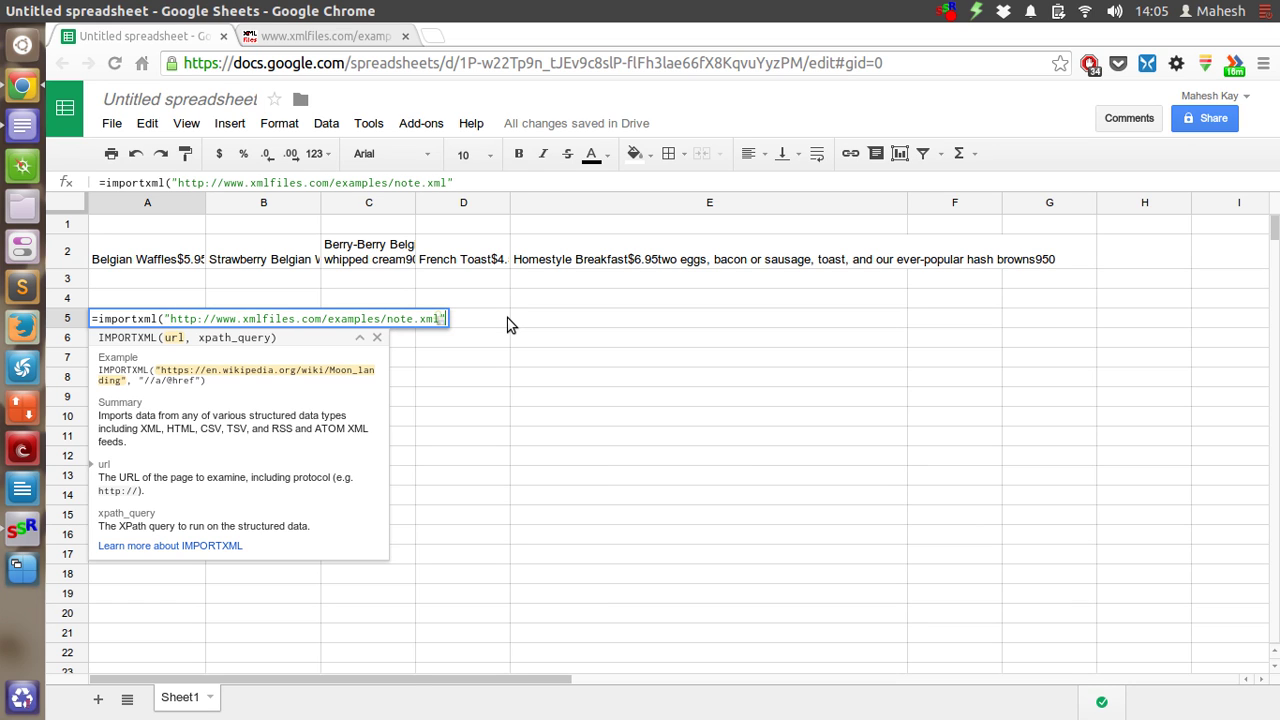
type(",\"")
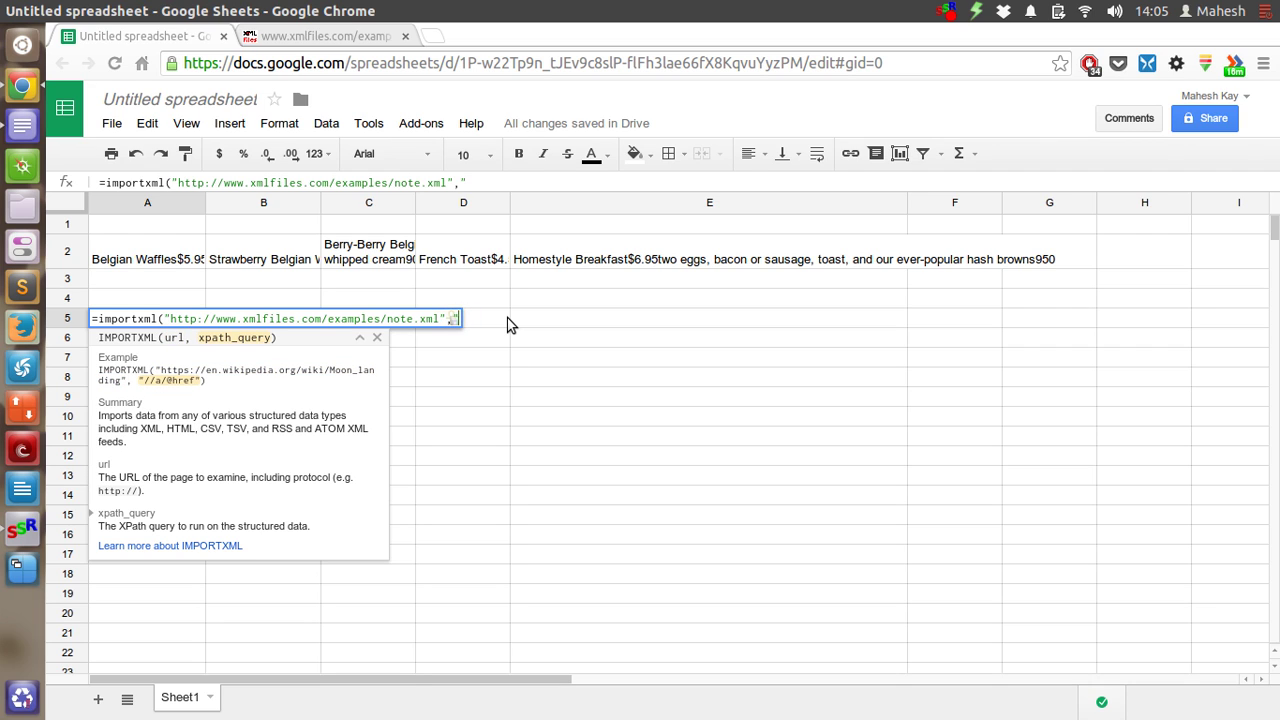
type("/*\")")
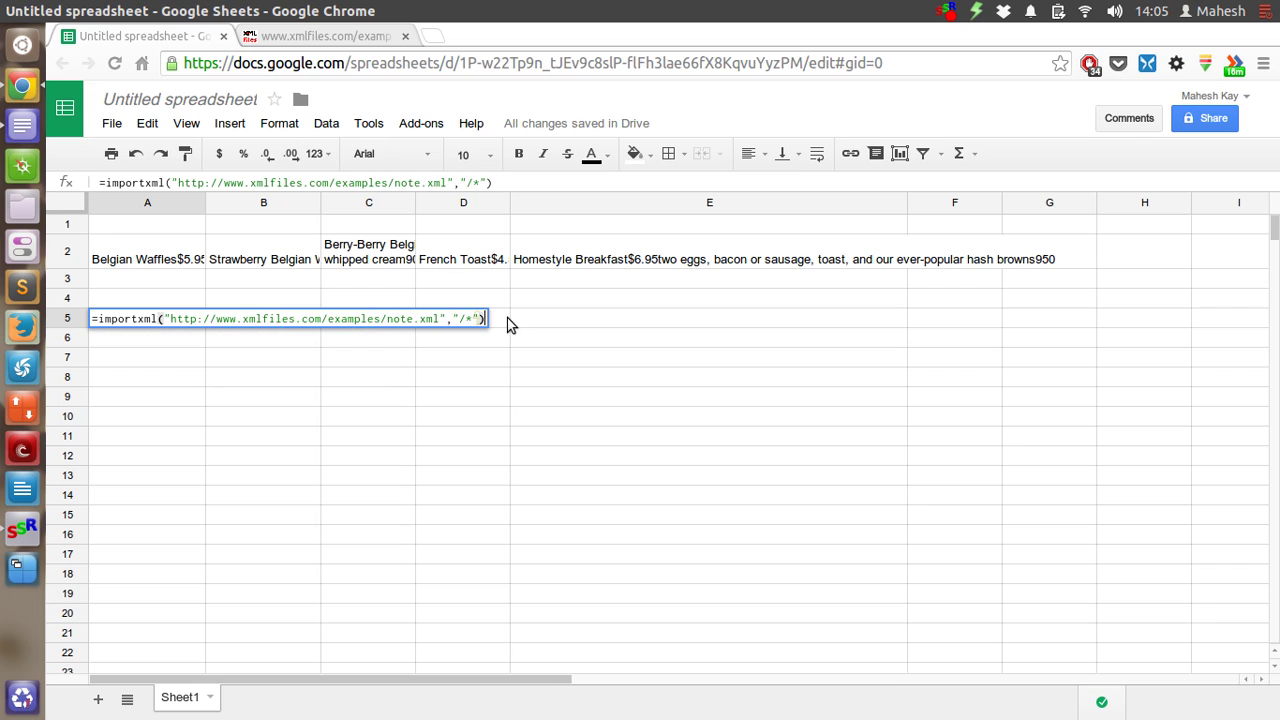
key("Return")
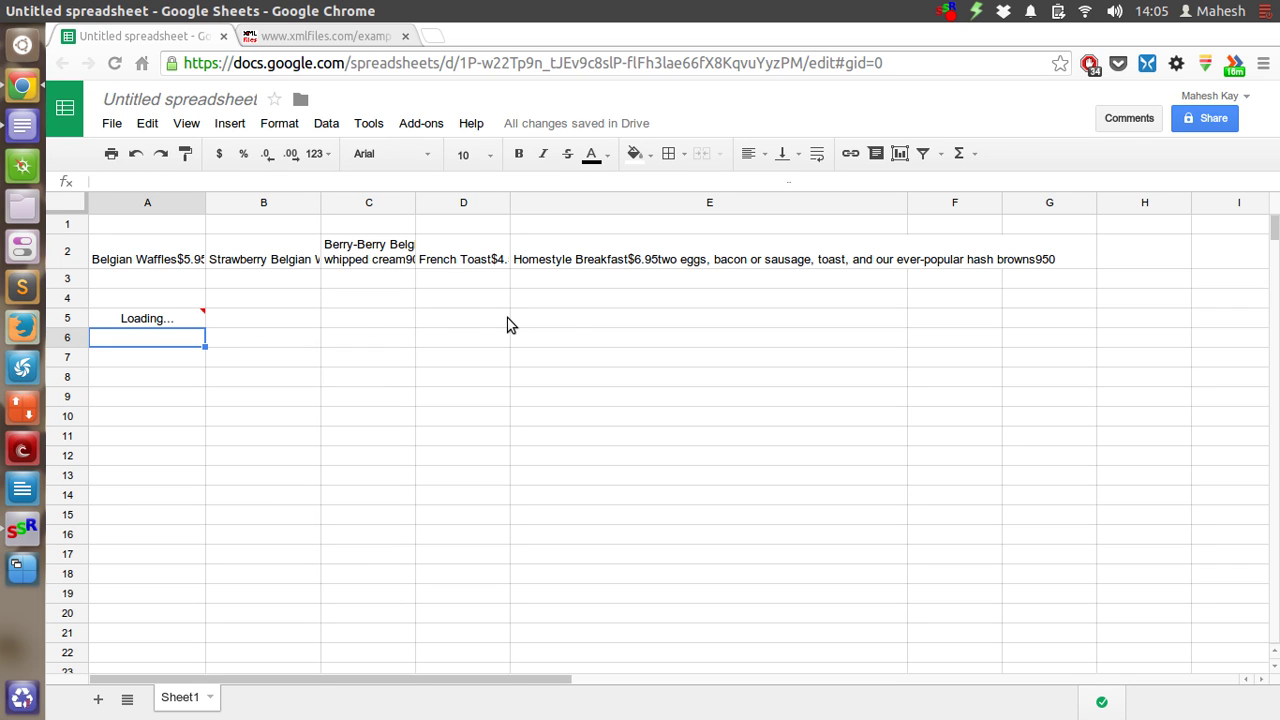
- Go from note.xml back to the examples list and open the XML CD catalog
left_click(303, 39)
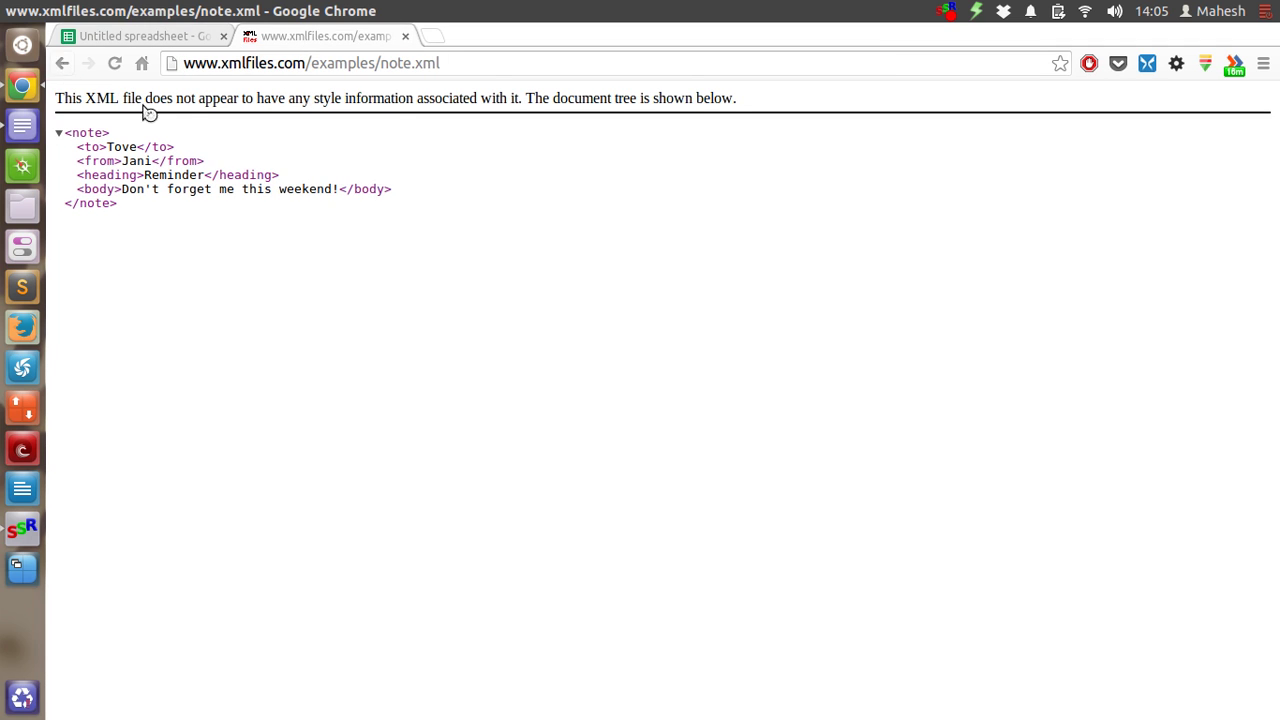
key("alt+Left")
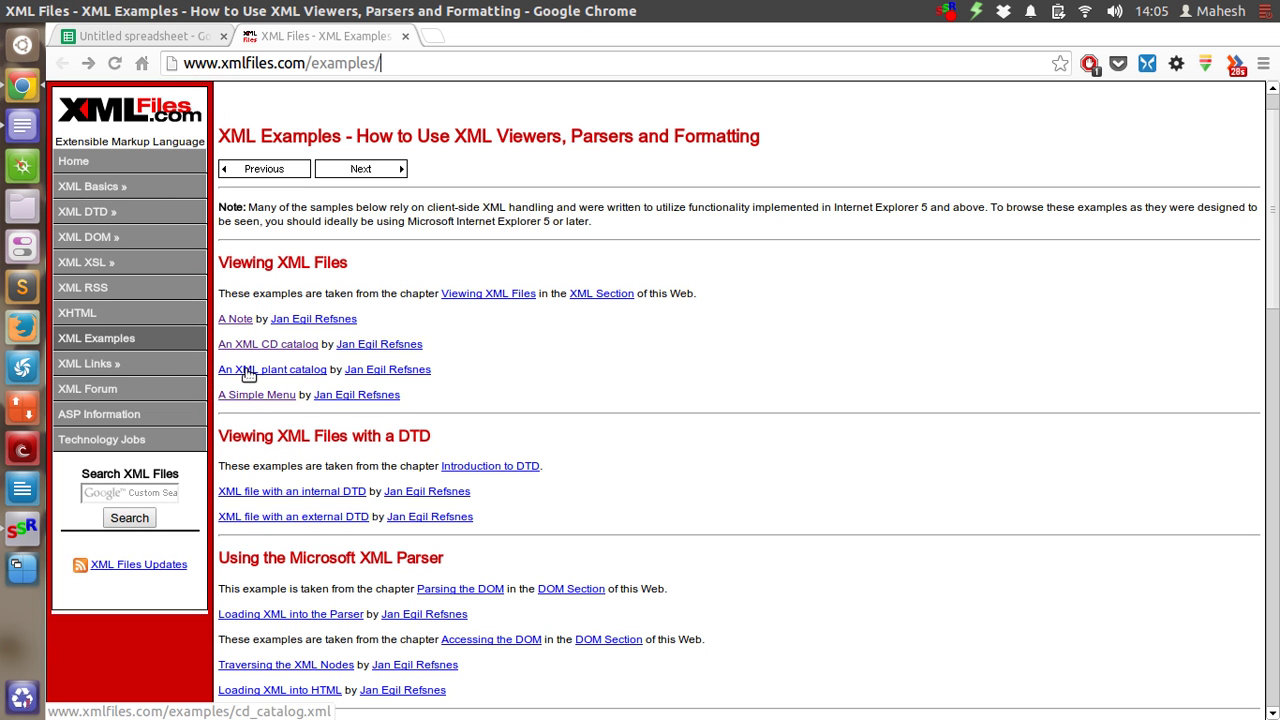
left_click(247, 346)
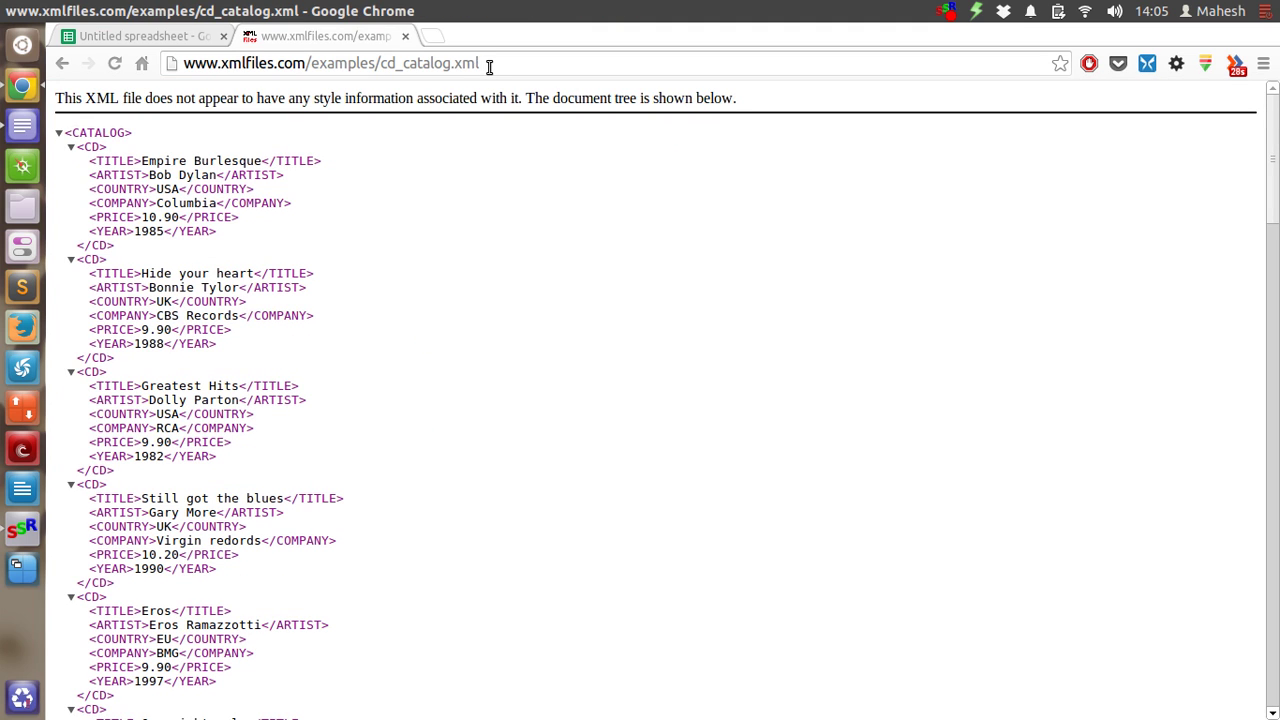
- Copy the cd_catalog.xml address and select cell A7 in the spreadsheet
left_click(489, 66)
key("ctrl+c")
left_click(486, 64)
left_click(114, 40)
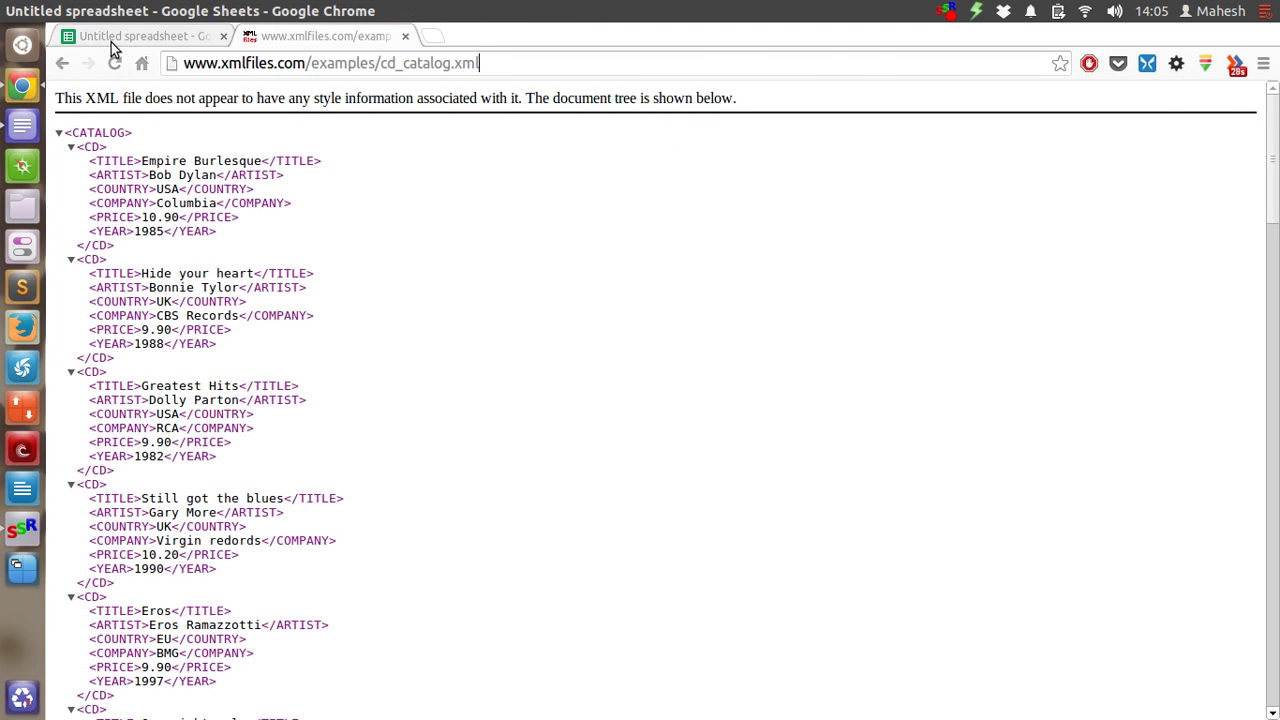
left_click(135, 360)
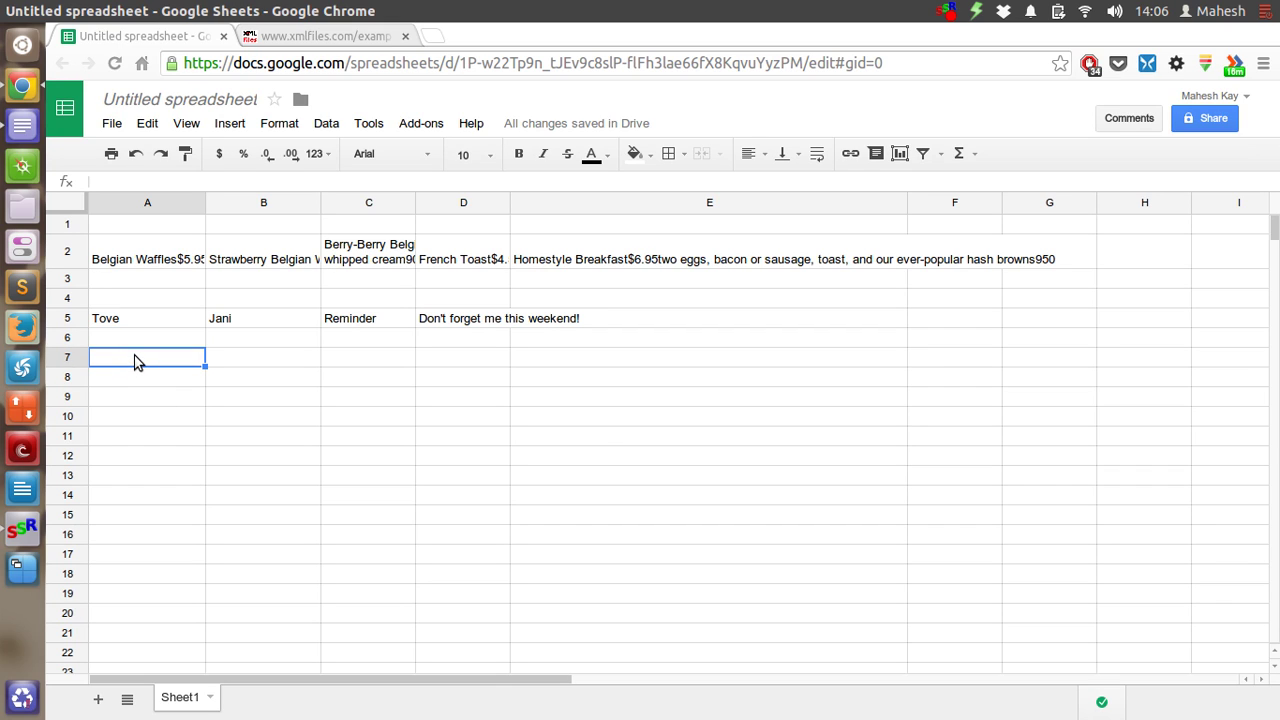
type("=import")
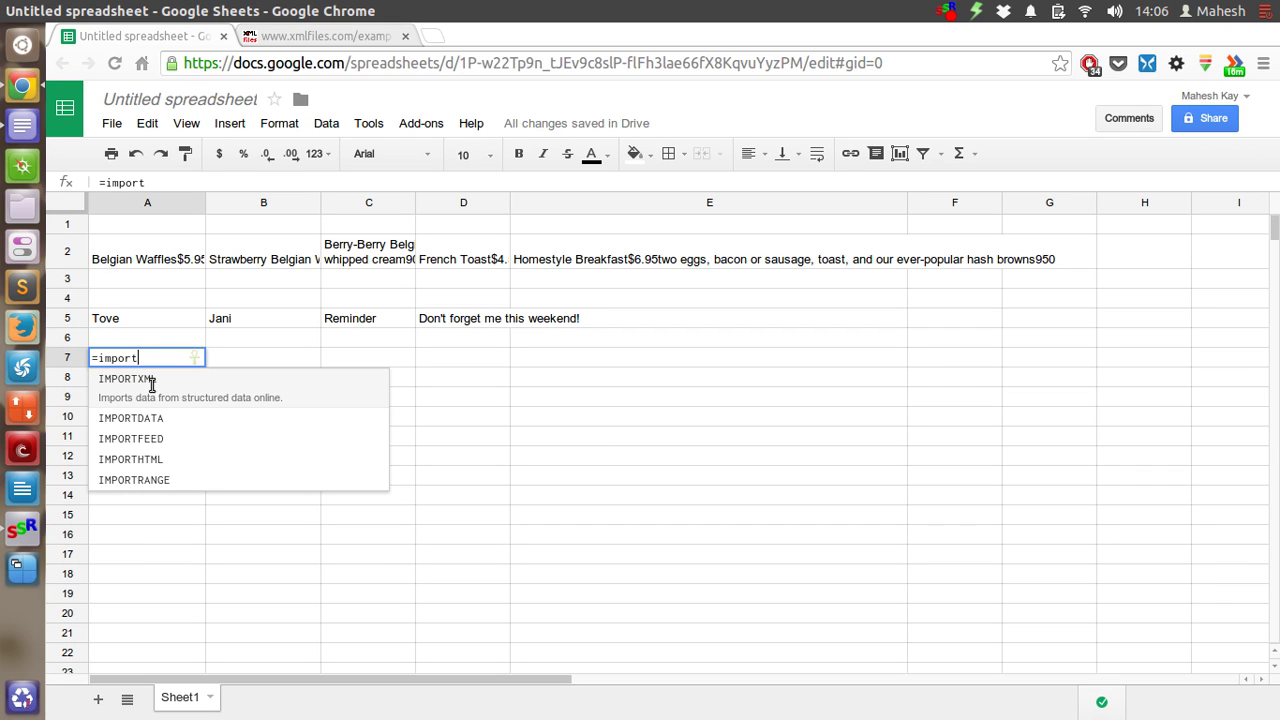
left_click(186, 392)
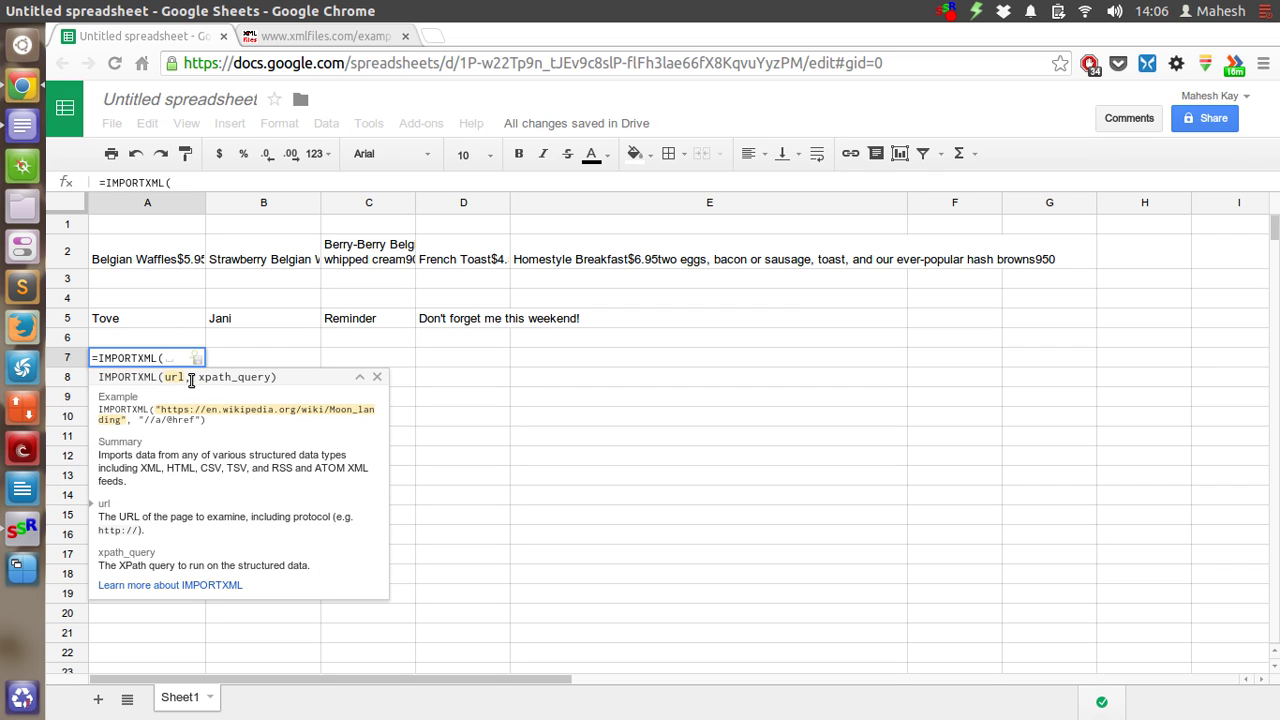
type("\"")
key("ctrl+v")
type("\"")
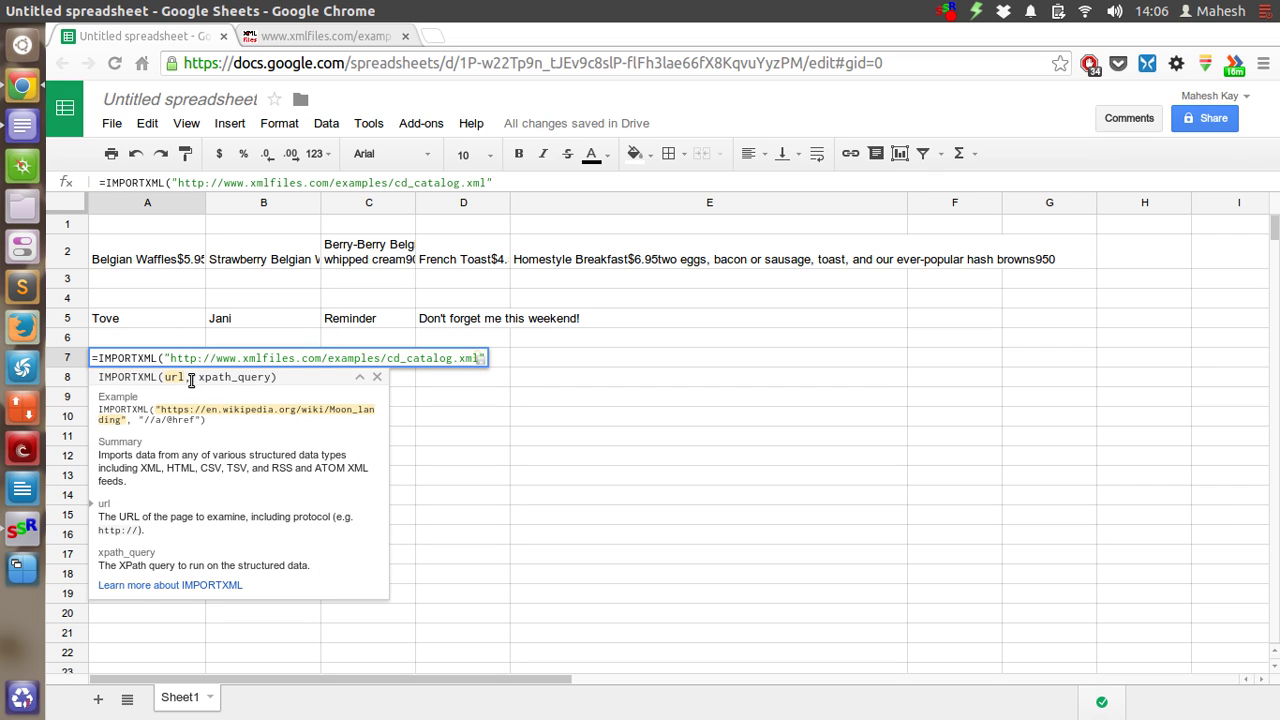
type(",\"/")
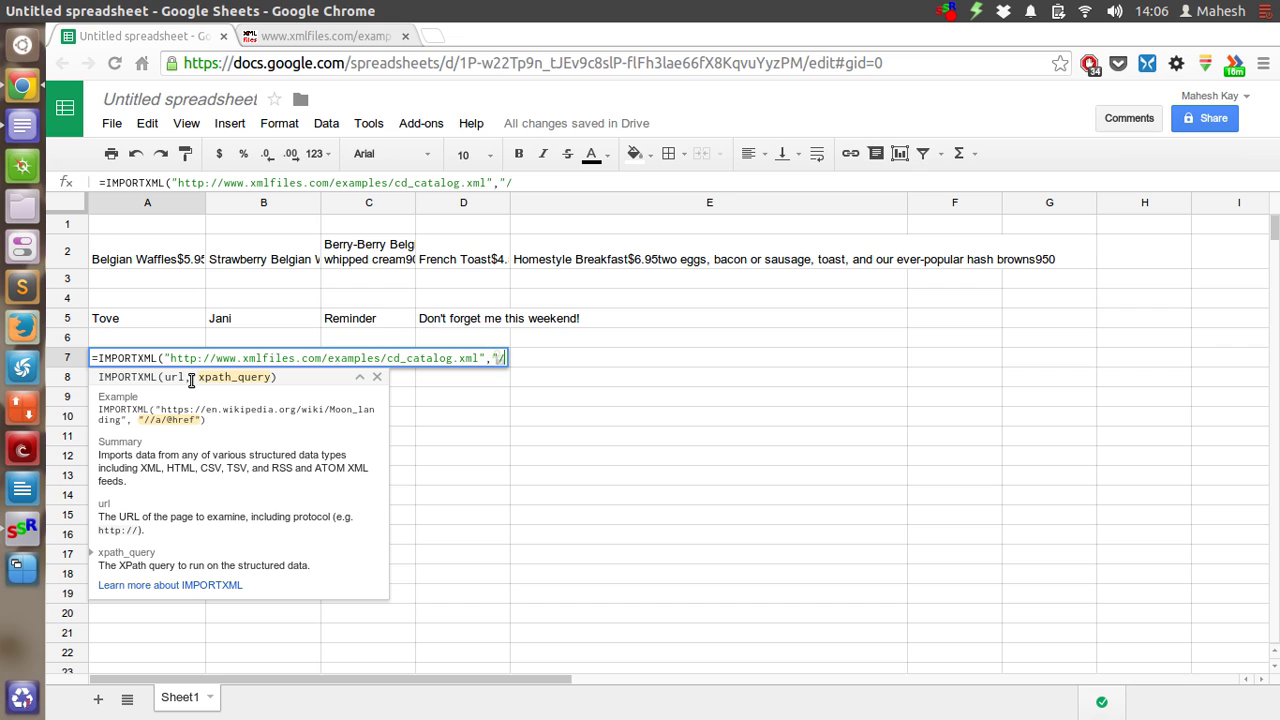
type("*\")")
- Commit the A7 formula so row 7 lists CDs like Empire Burlesque and Hide your heart
key("Return")
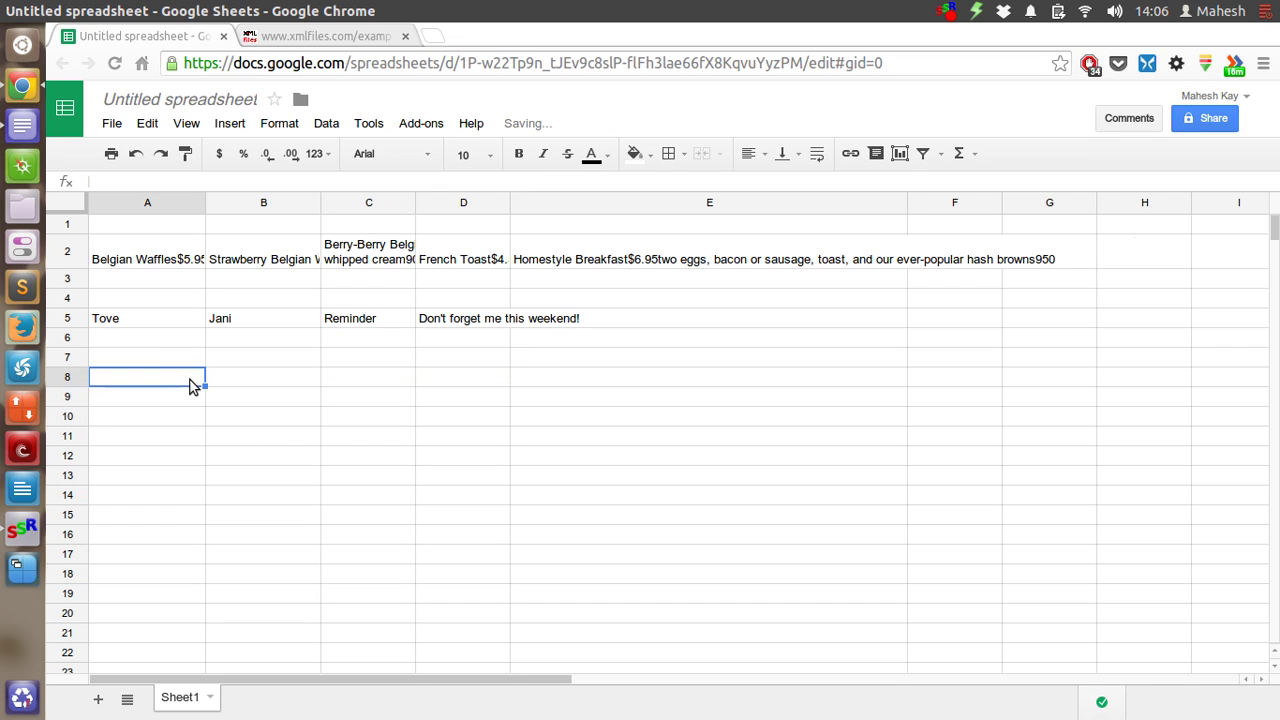